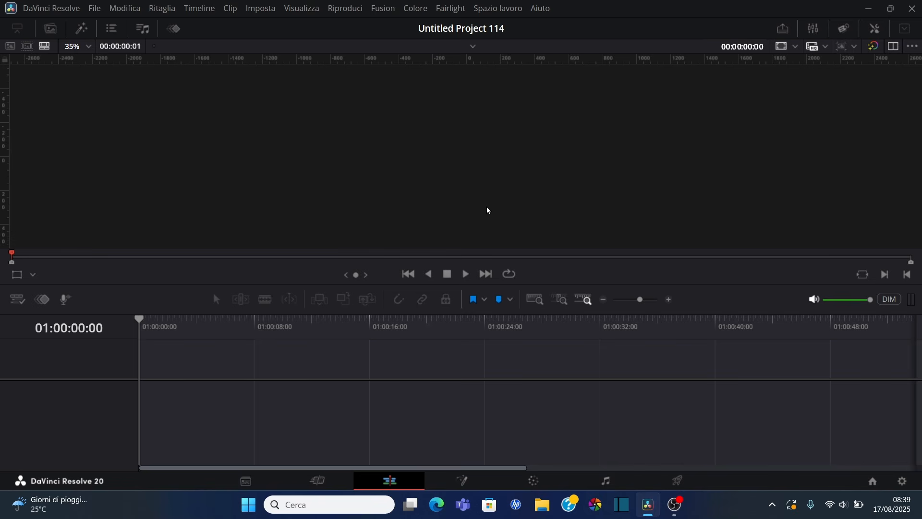
Preview both media items and place the 1093652-uhd_3840_2160_30fps.mp4 sea clip at the start of a new timeline
left_click(54, 29)
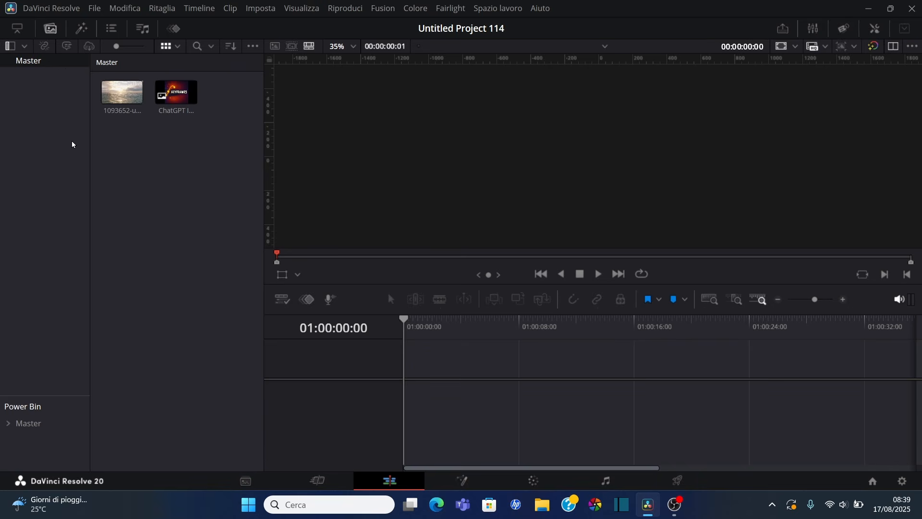
left_click(122, 91)
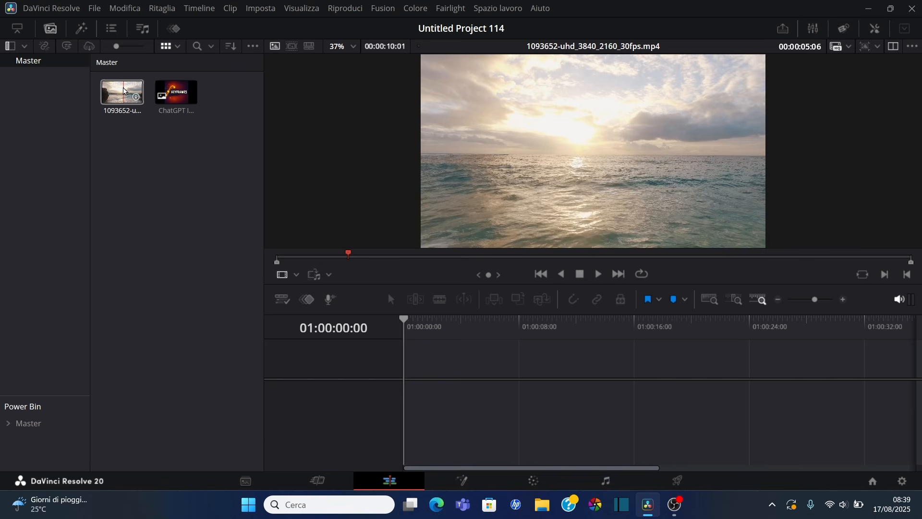
left_click(179, 96)
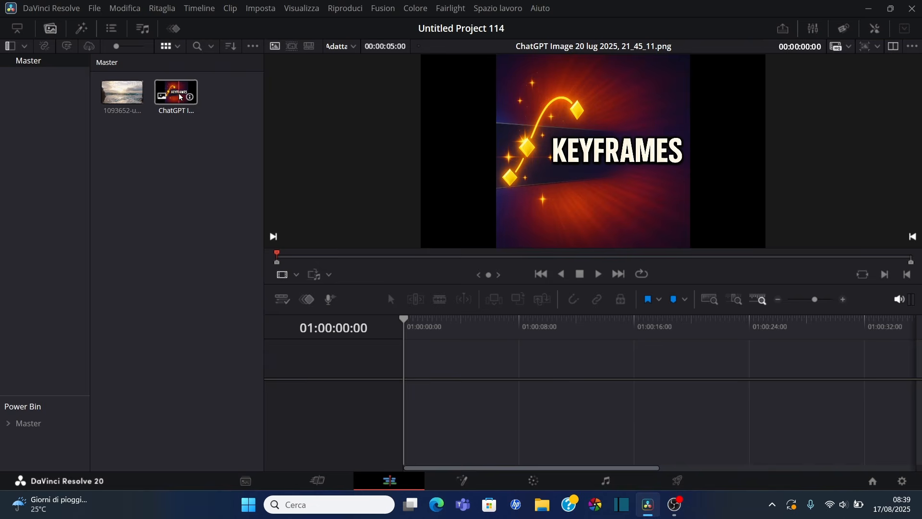
left_click(120, 97)
left_click_drag(121, 97, 404, 378)
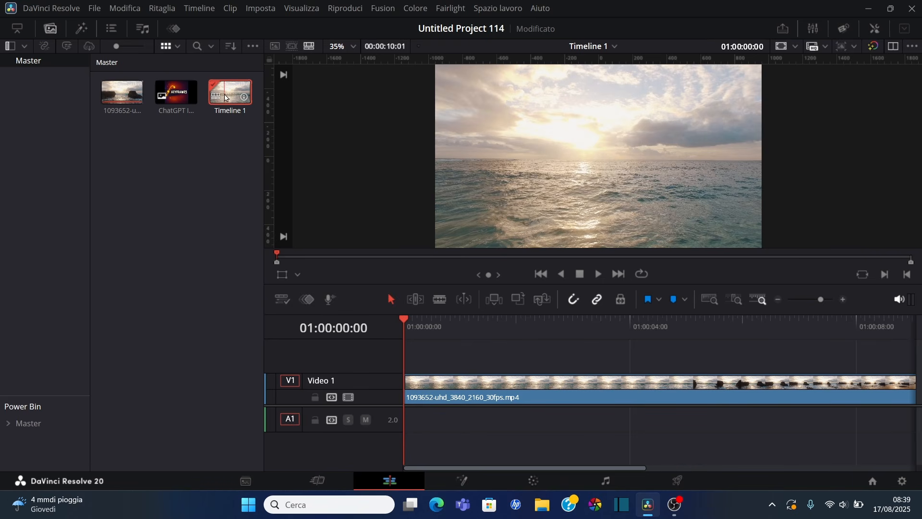
left_click(51, 28)
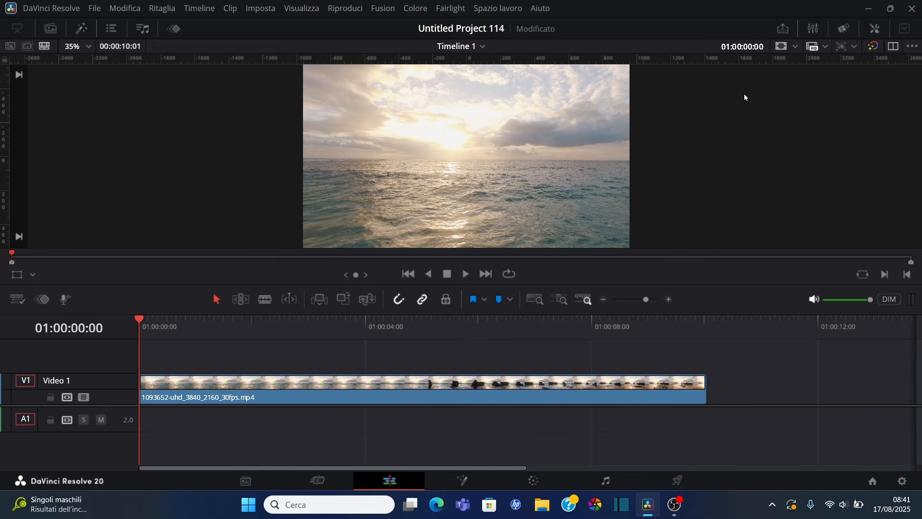
Split the sea clip 5 seconds from its start and delete the second part
type("+500")
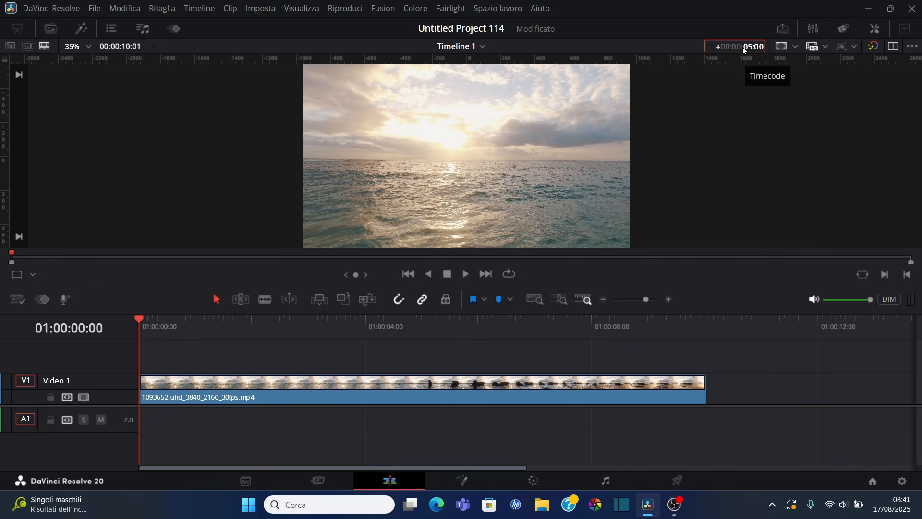
key("Return")
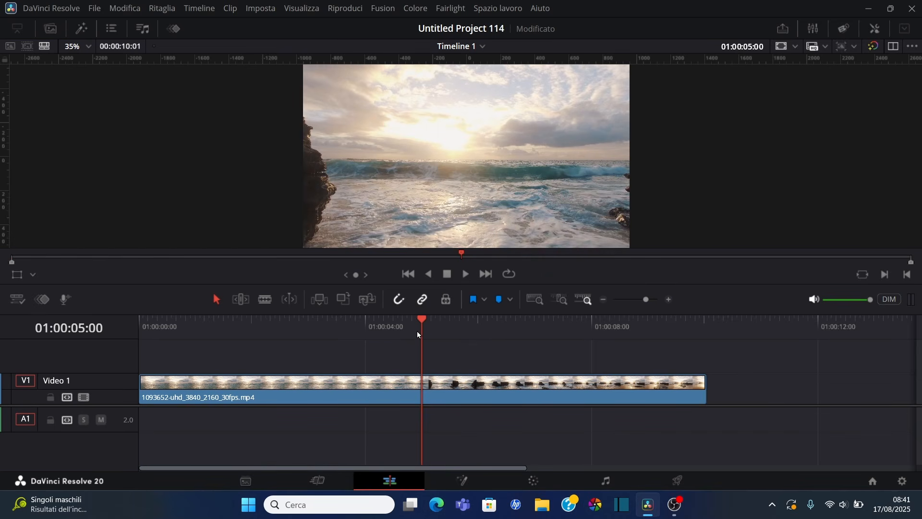
key("ctrl+b")
left_click(502, 393)
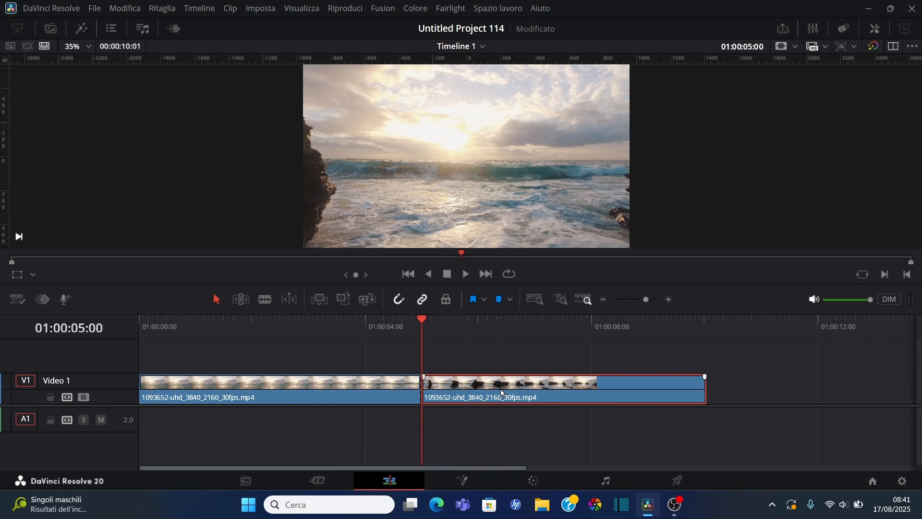
key("Delete")
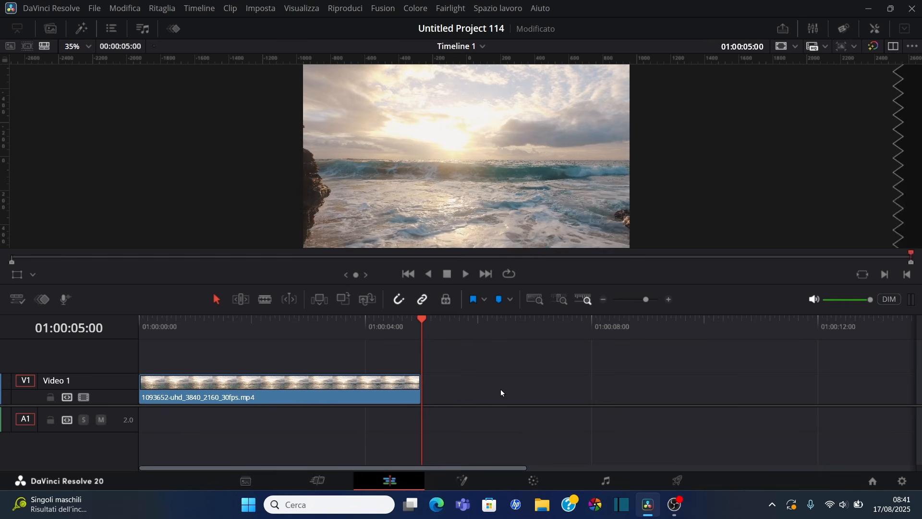
Add a Zoom keyframe at 1.000 to the sea clip at 01:00:00:11 and save the project
left_click(535, 299)
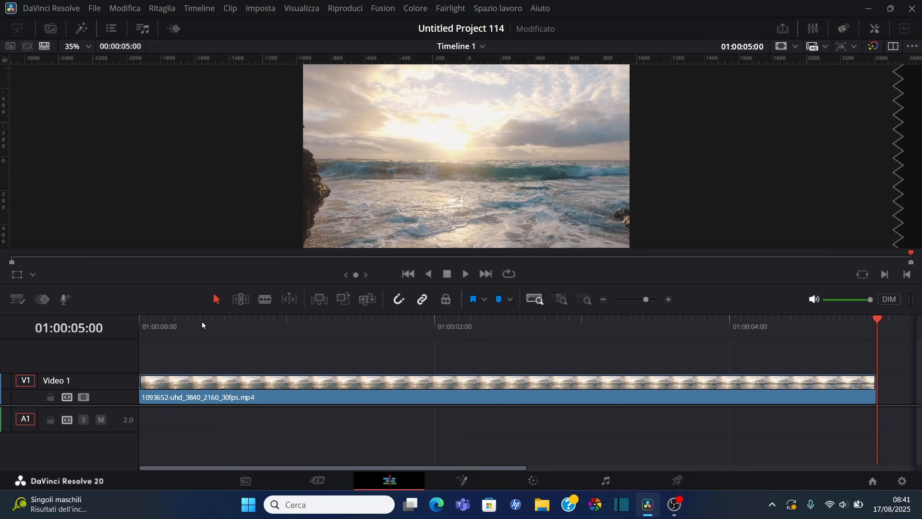
left_click_drag(122, 404, 123, 400)
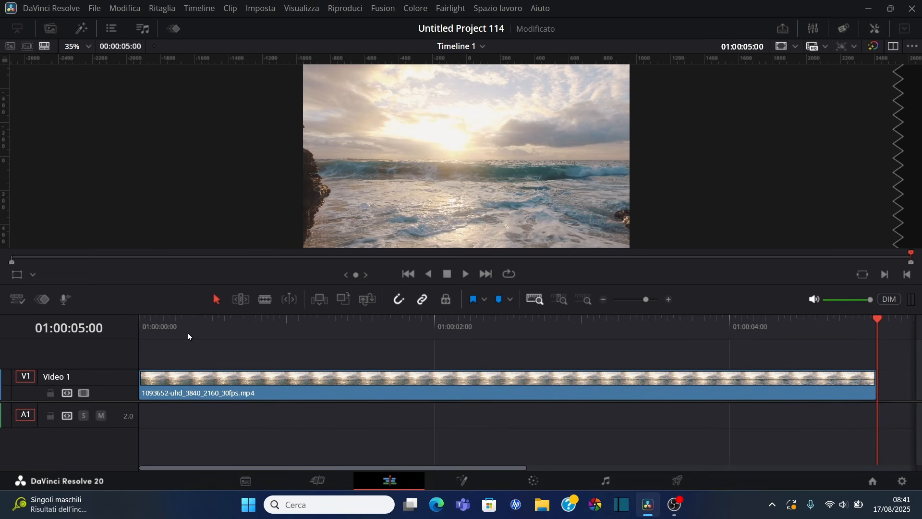
left_click(208, 321)
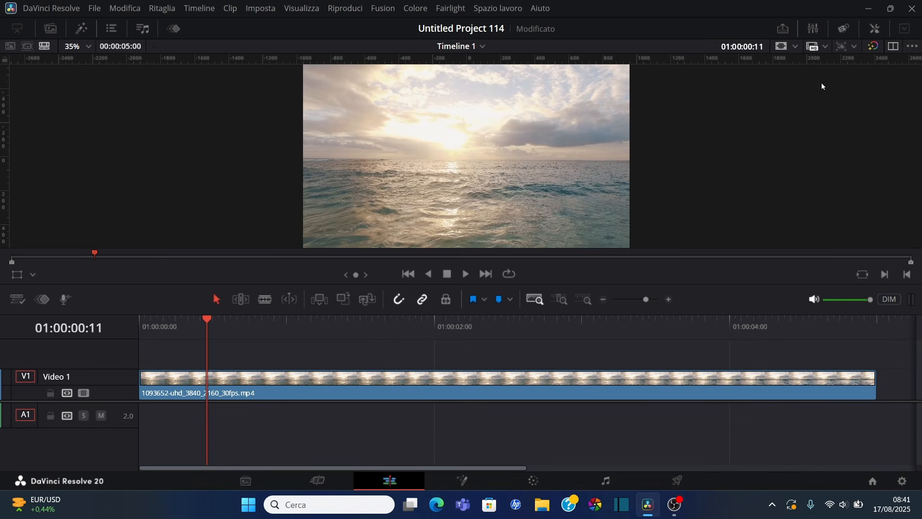
left_click(875, 29)
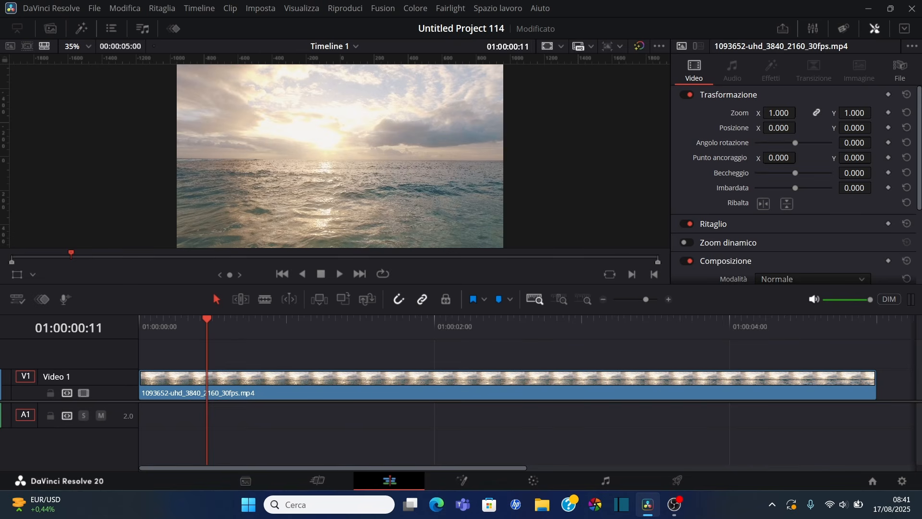
left_click(889, 113)
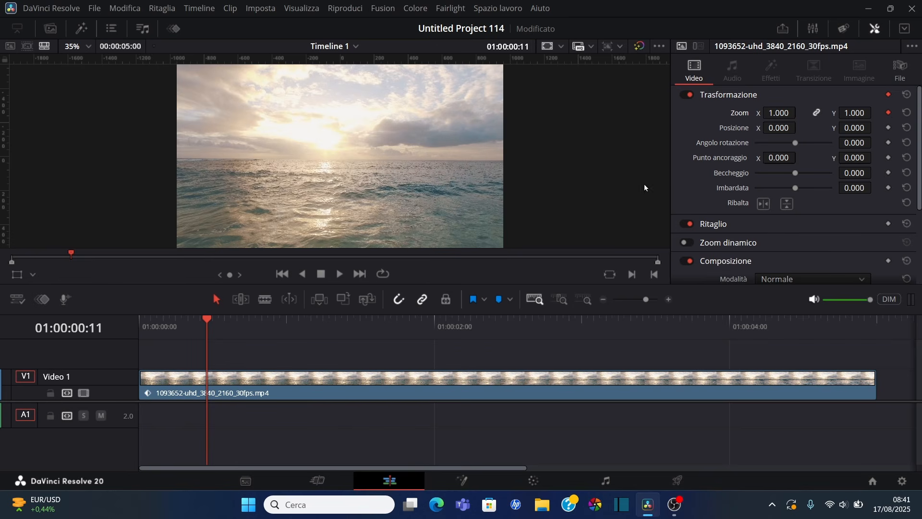
key("ctrl+s")
Set the clip's Zoom to 2.340 at 01:00:01:17 and play the animation from the start
left_click(391, 319)
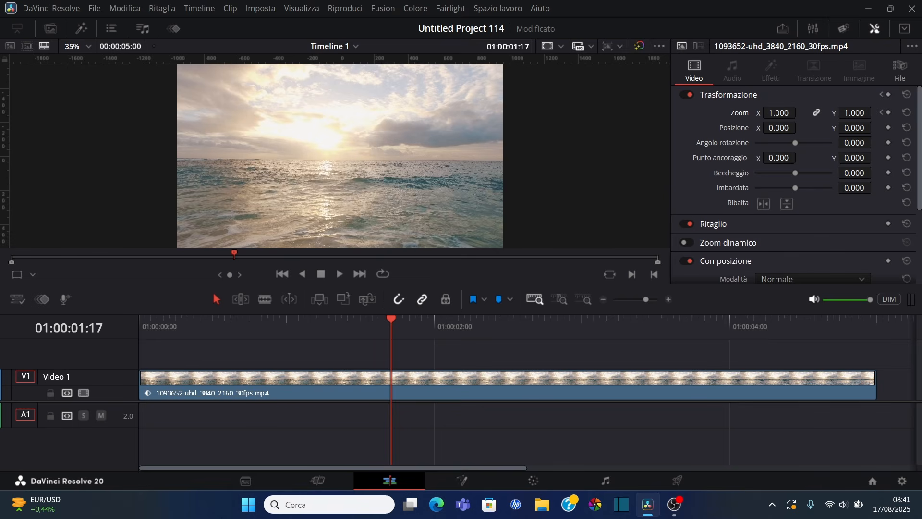
left_click_drag(779, 113, 800, 112)
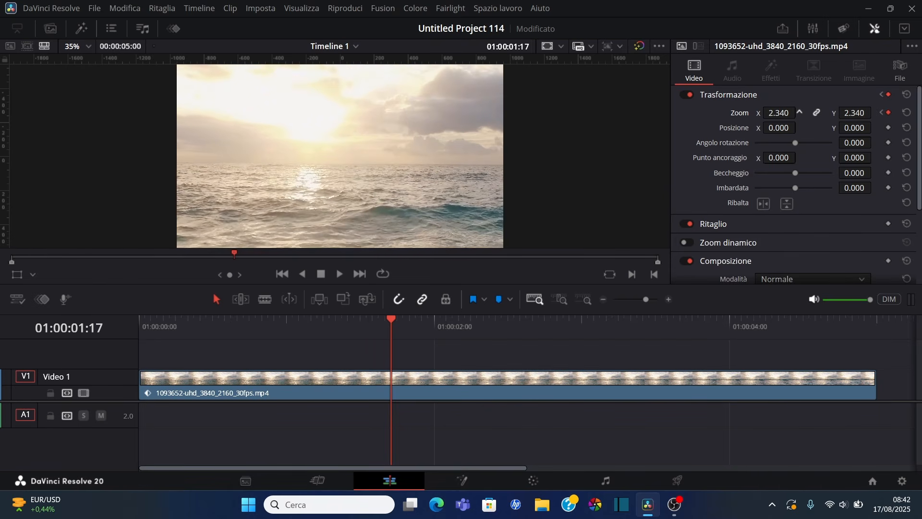
left_click(282, 275)
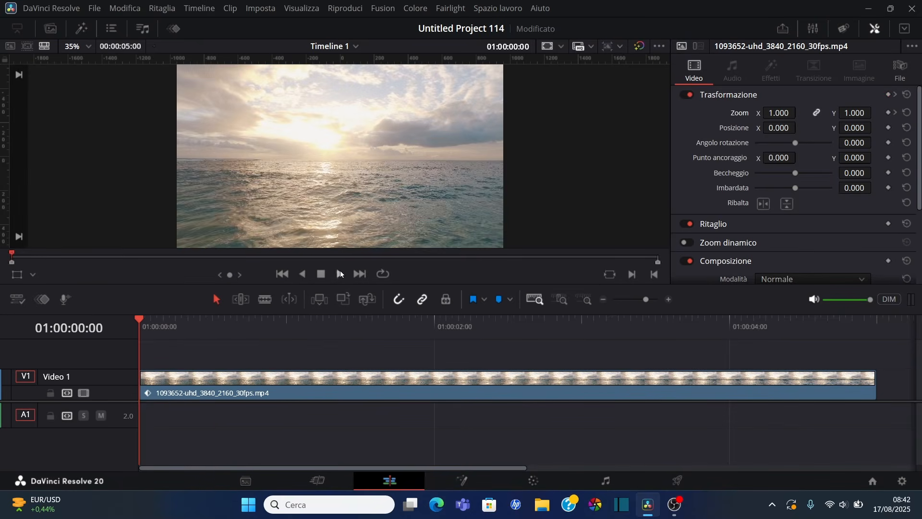
left_click(340, 273)
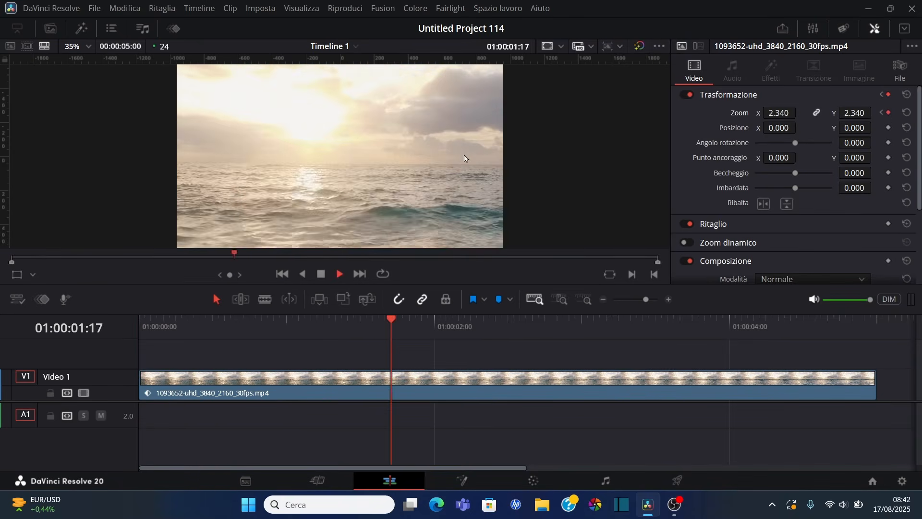
left_click(322, 273)
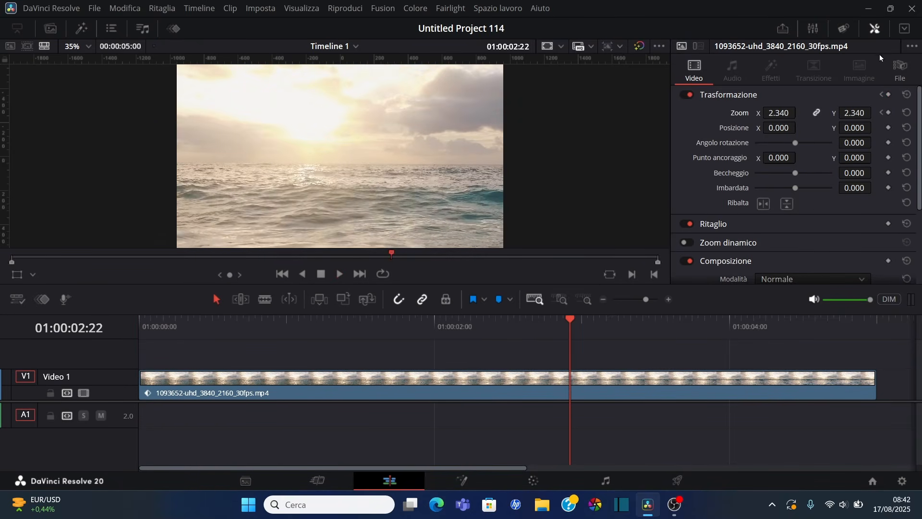
left_click(874, 30)
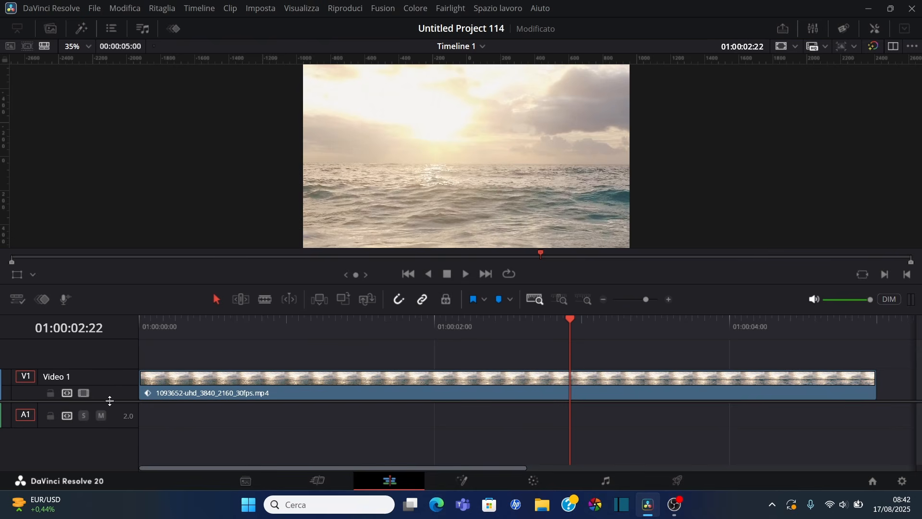
Examine the clip's Zoom keyframes and their curve in the separate Keyframes editor, and close it
mouse_move(110, 401)
left_mouse_down()
mouse_move(107, 390)
mouse_move(107, 400)
left_mouse_up()
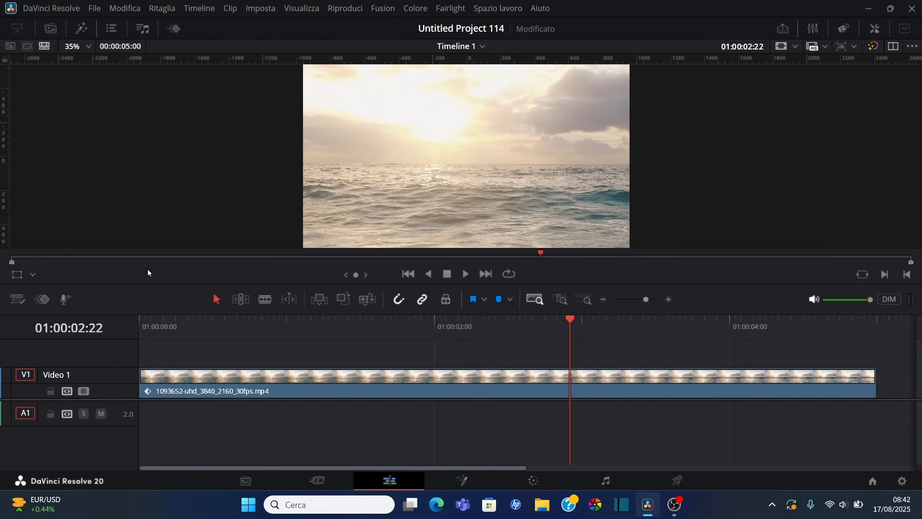
left_click(175, 30)
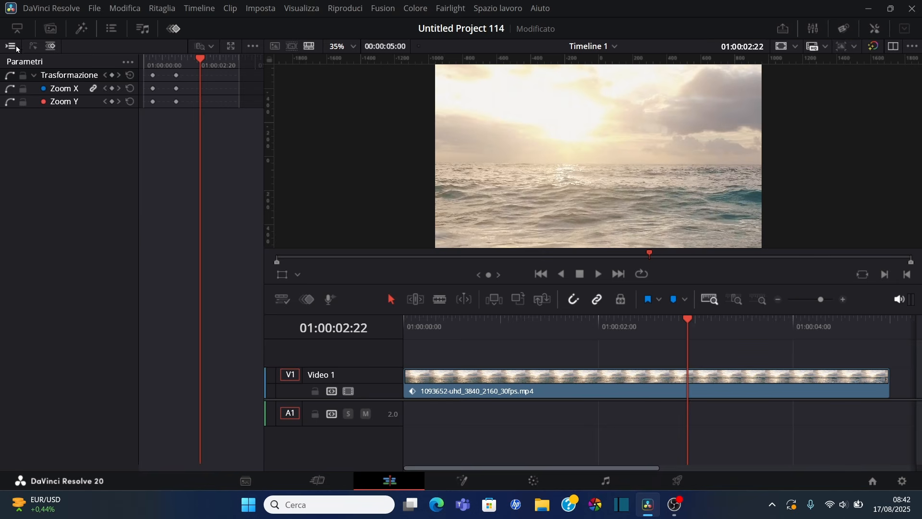
left_click(33, 46)
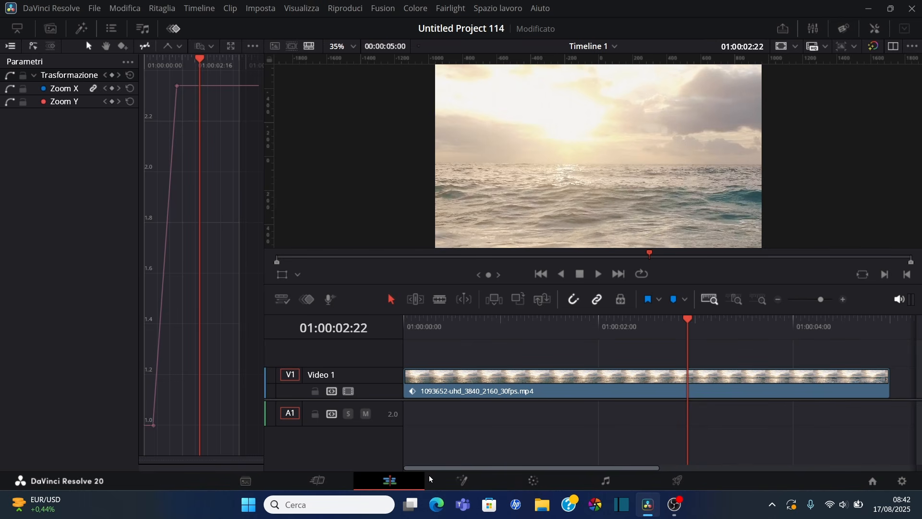
left_click(175, 29)
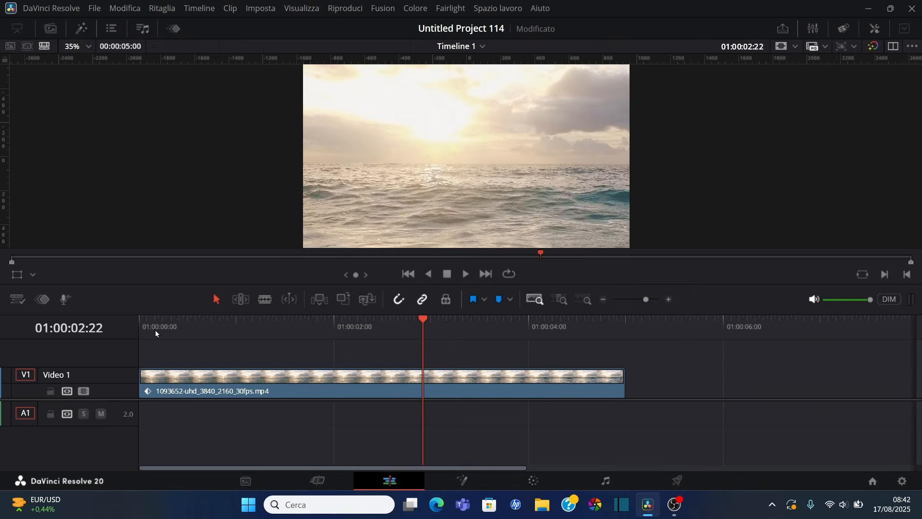
Show the keyframe editor beneath the timeline tracks, enlarge its area and switch it to curve view
left_click(43, 303)
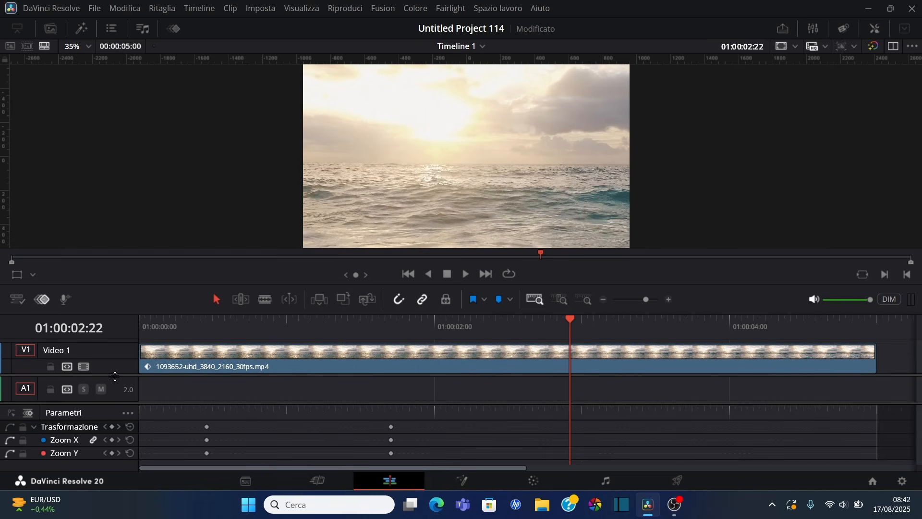
left_click_drag(416, 283, 326, 227)
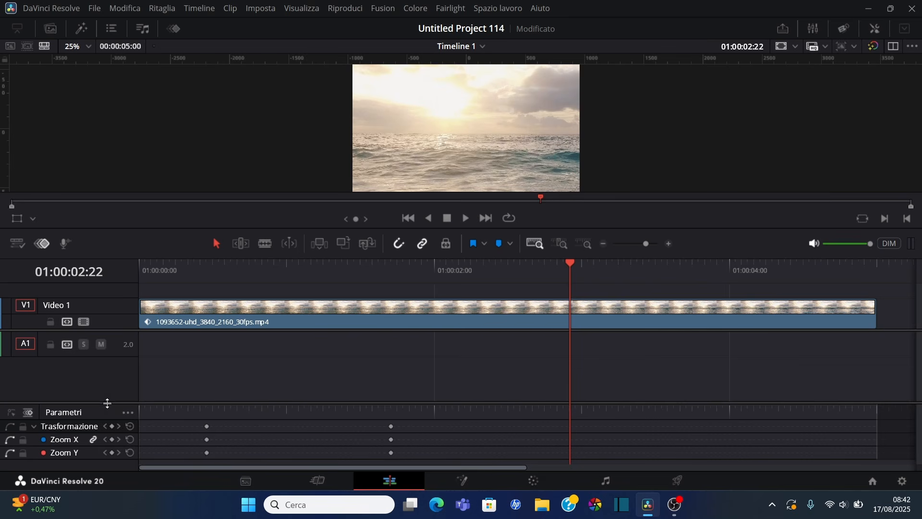
left_click_drag(108, 402, 118, 372)
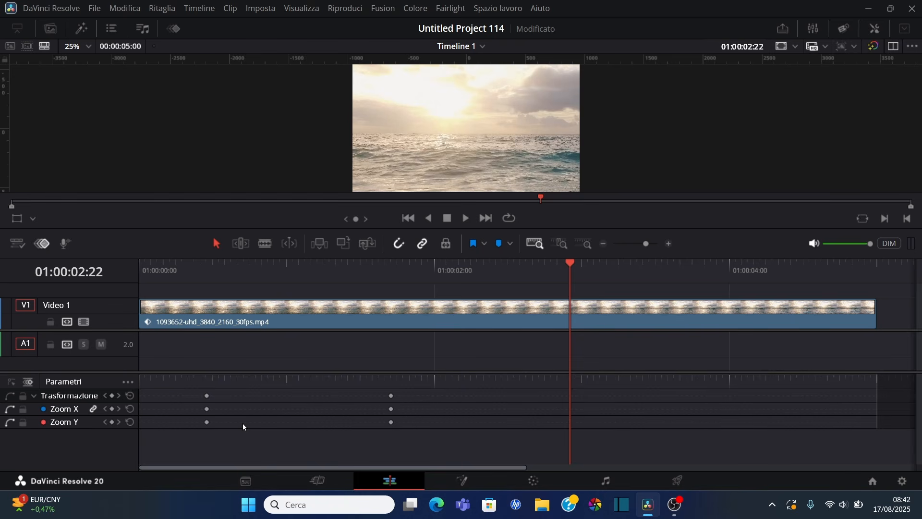
left_click(11, 383)
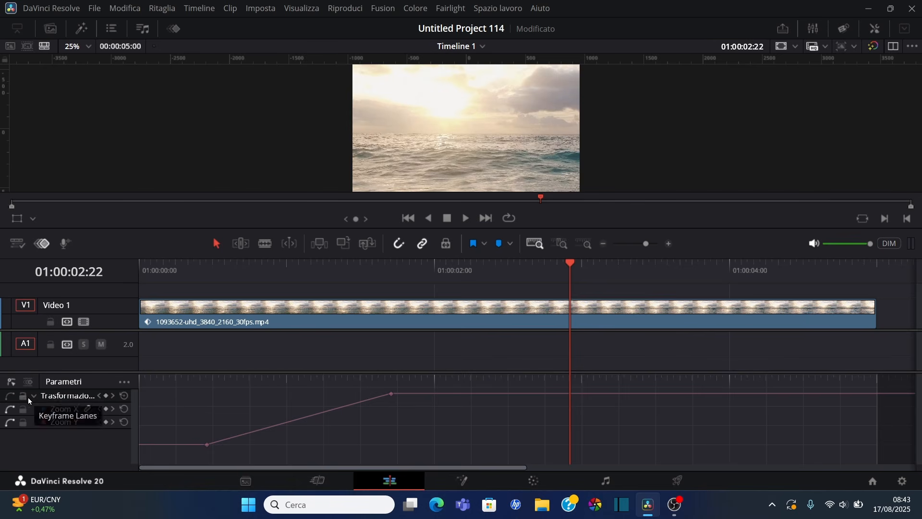
Select both Zoom keyframes on the curve, smooth the transition between them with ease handles, and save the project
left_click(182, 389)
left_click_drag(198, 434, 160, 418)
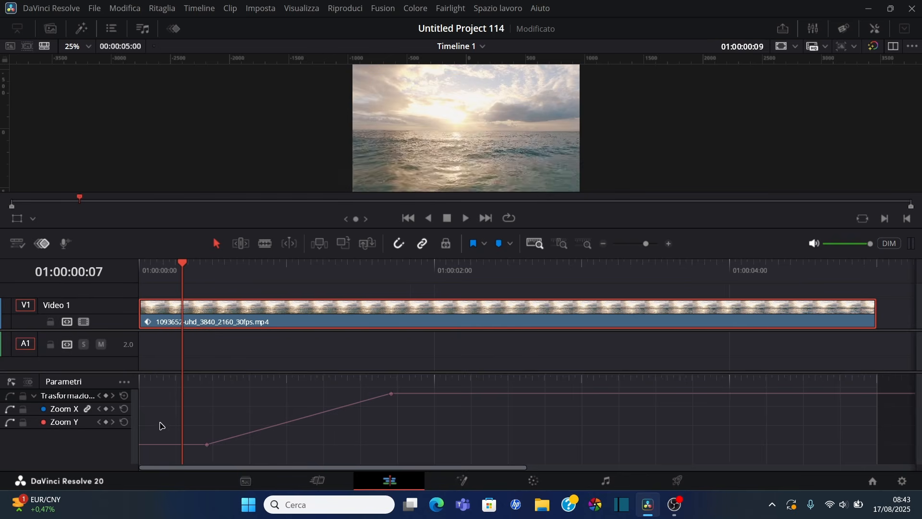
left_click_drag(191, 453, 429, 378)
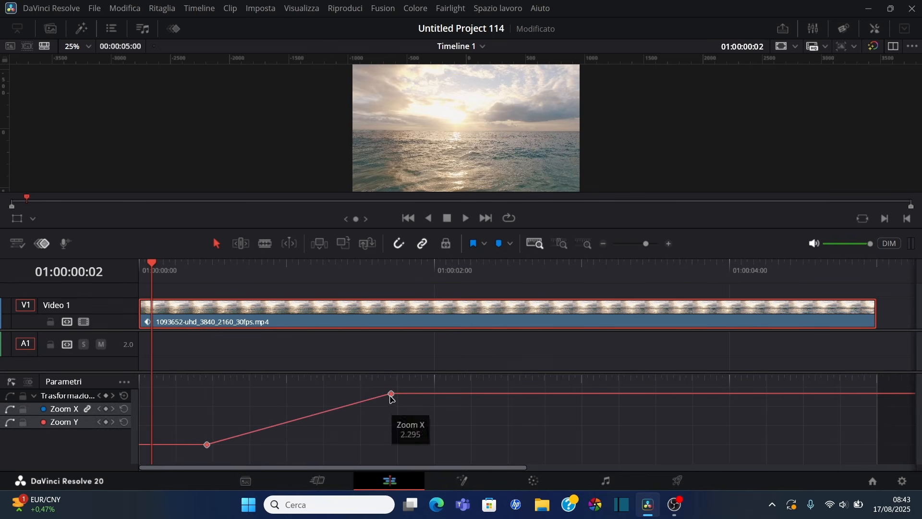
left_click(392, 394)
left_click(390, 416)
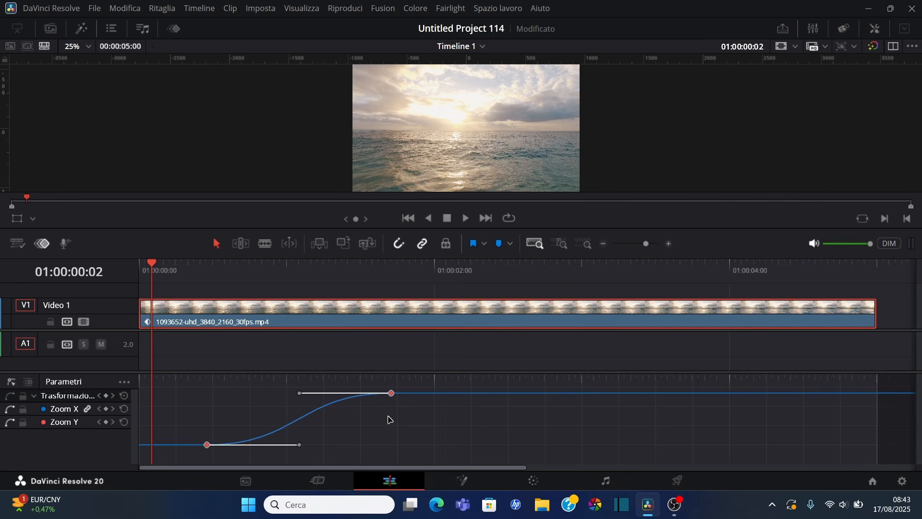
key("ctrl+s")
Lengthen the curve handles of both Zoom keyframes for a steeper ease, and play the clip in an enlarged viewer
left_click(300, 399)
left_click_drag(199, 462, 411, 383)
left_click_drag(301, 395, 264, 394)
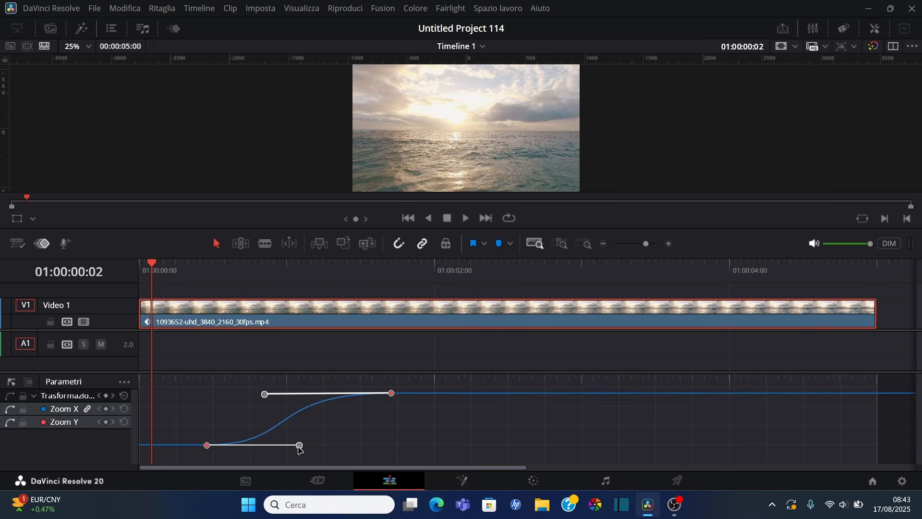
left_click_drag(300, 445, 327, 442)
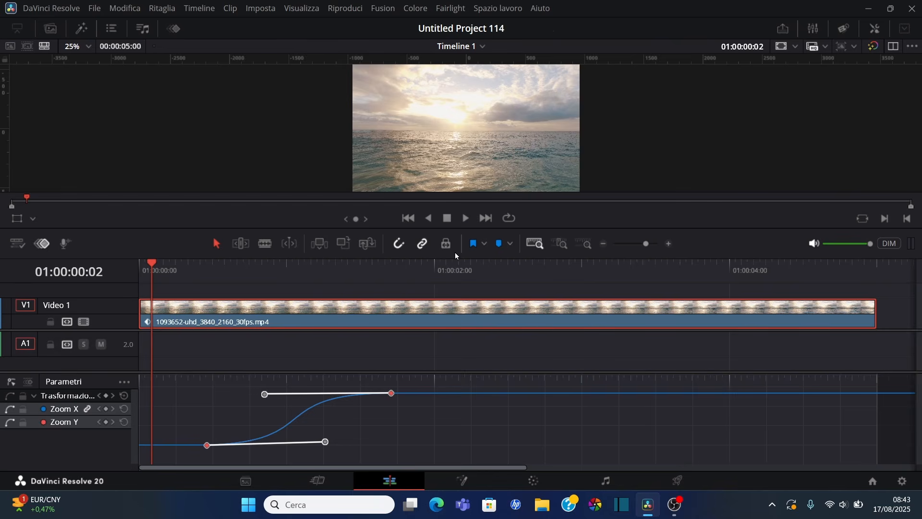
left_click_drag(454, 227, 461, 288)
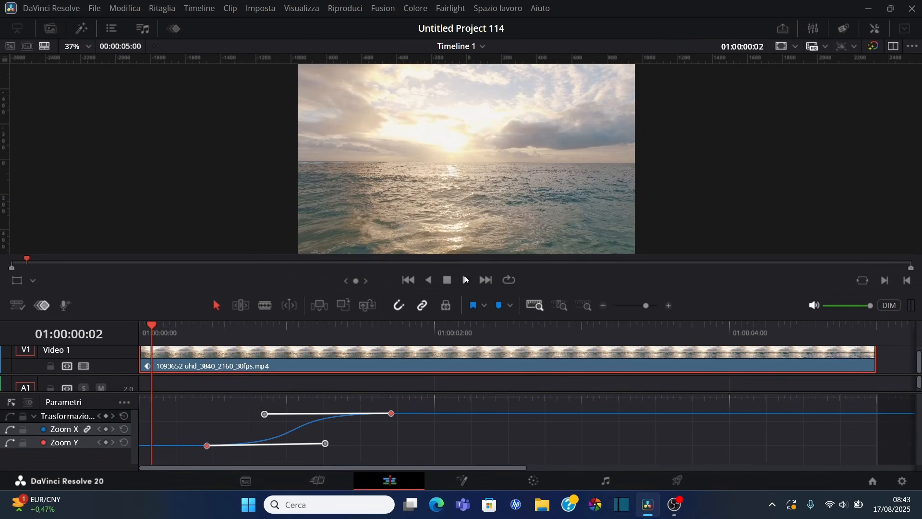
left_click(465, 280)
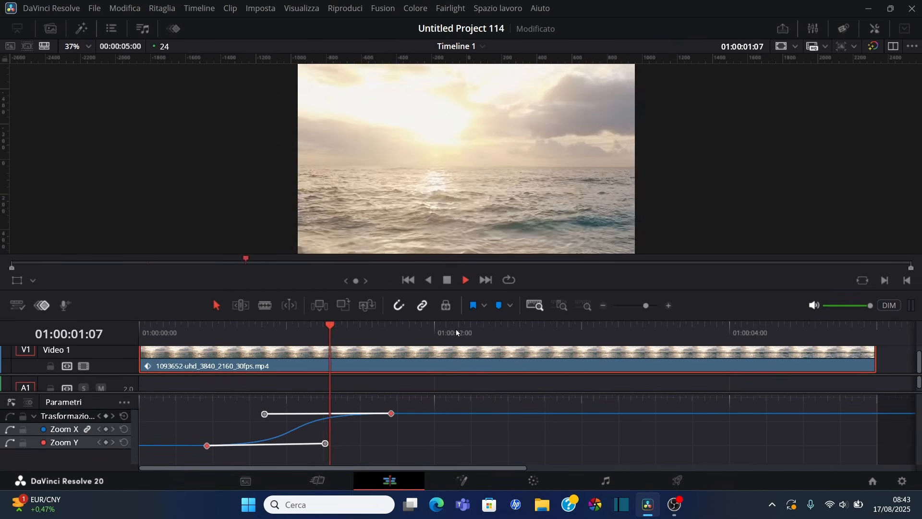
Stop playback, enlarge the timeline area by shrinking the viewer, and switch the timeline's curve display to keyframe view
left_click(448, 280)
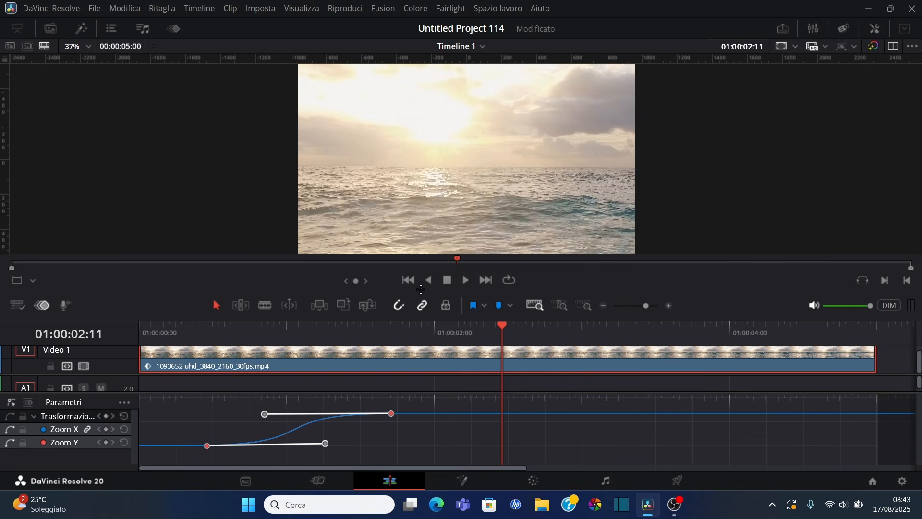
left_click_drag(437, 291, 442, 237)
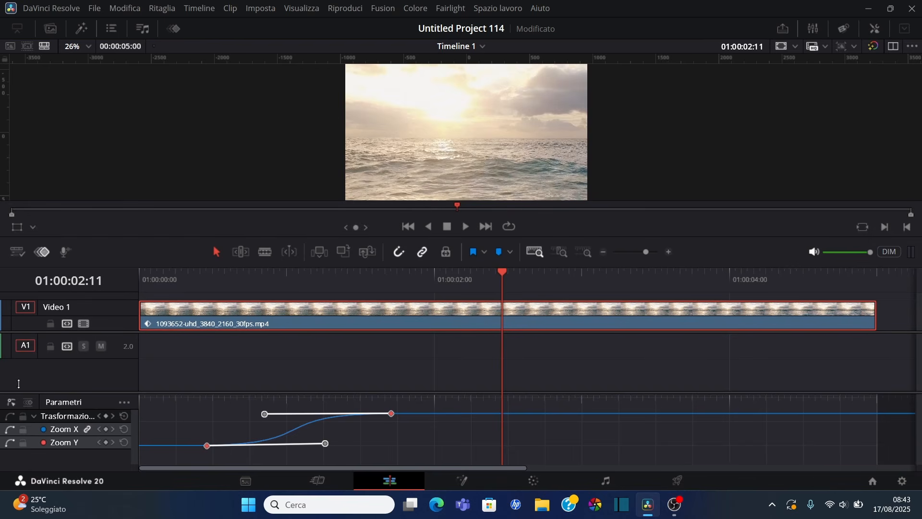
left_click(28, 401)
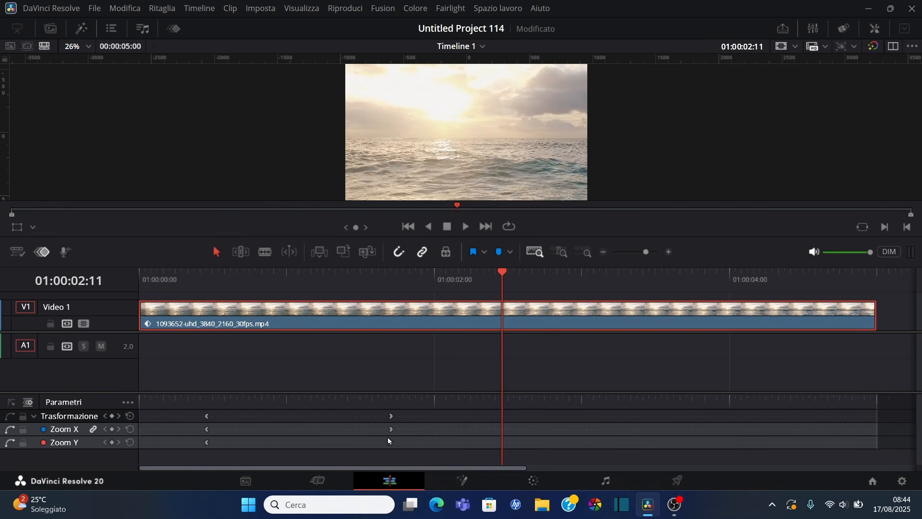
Trim the clip's end to a duration of 00:00:01:07, move the closing Zoom keyframes inside the shortened clip, and play the result
left_click(312, 274)
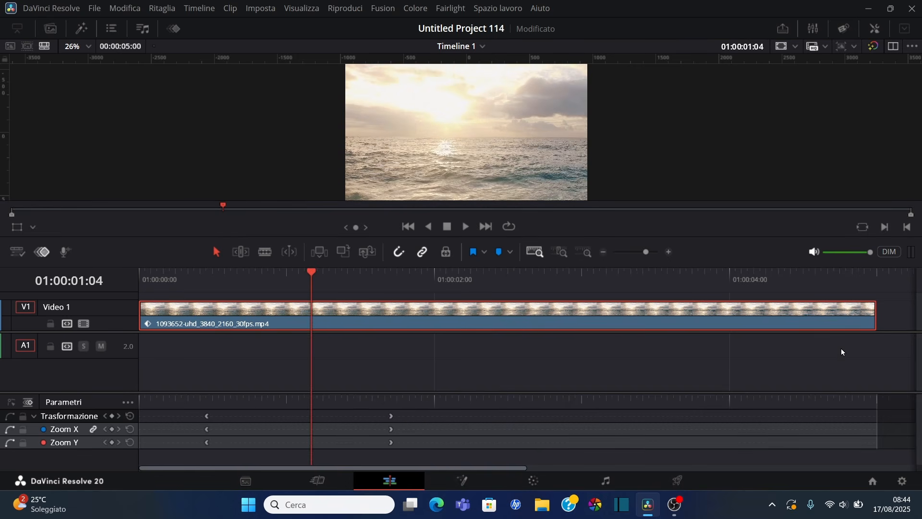
left_click_drag(875, 321, 321, 325)
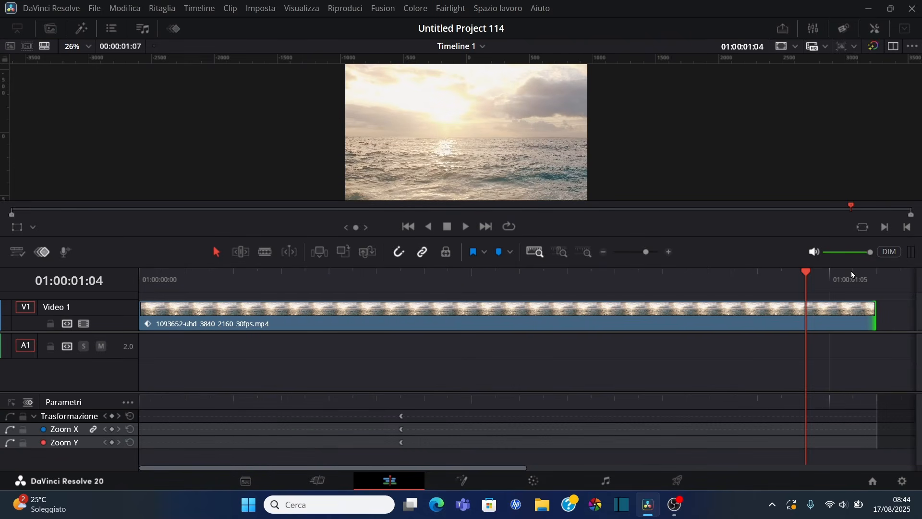
left_click_drag(647, 250, 654, 249)
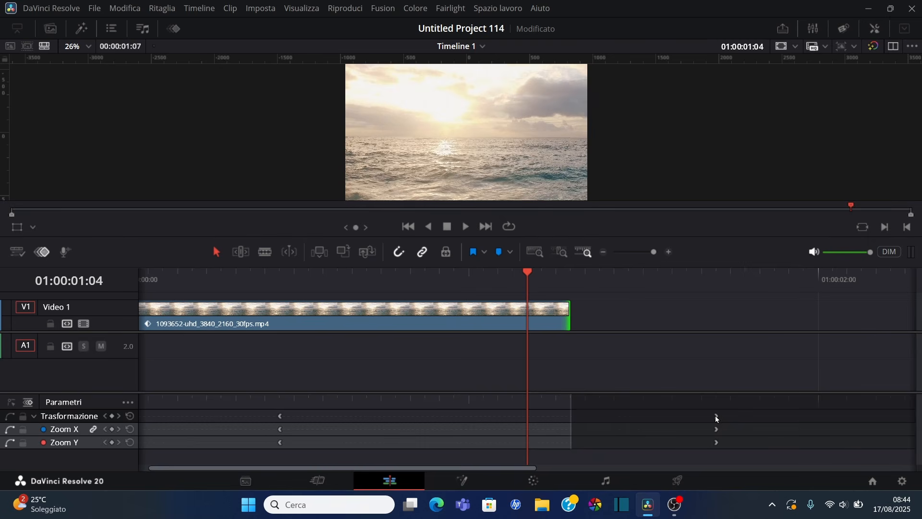
left_click_drag(716, 417, 541, 418)
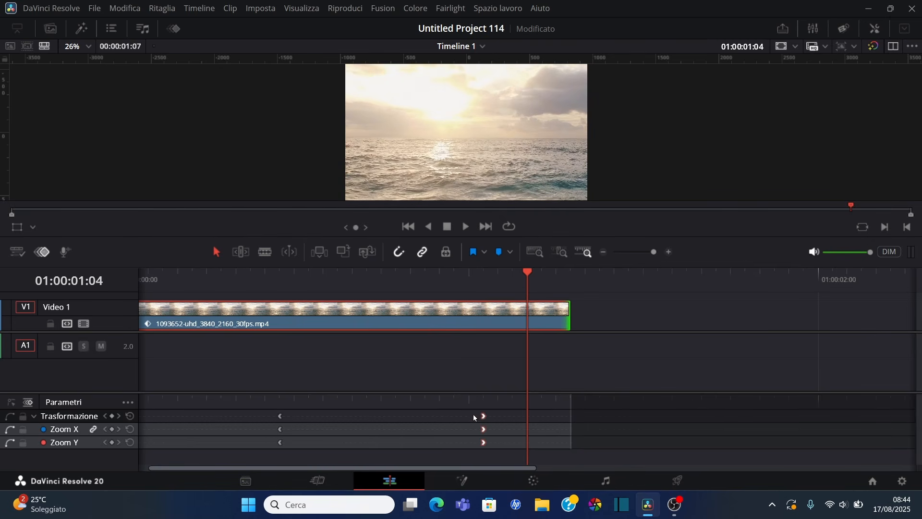
left_click(221, 279)
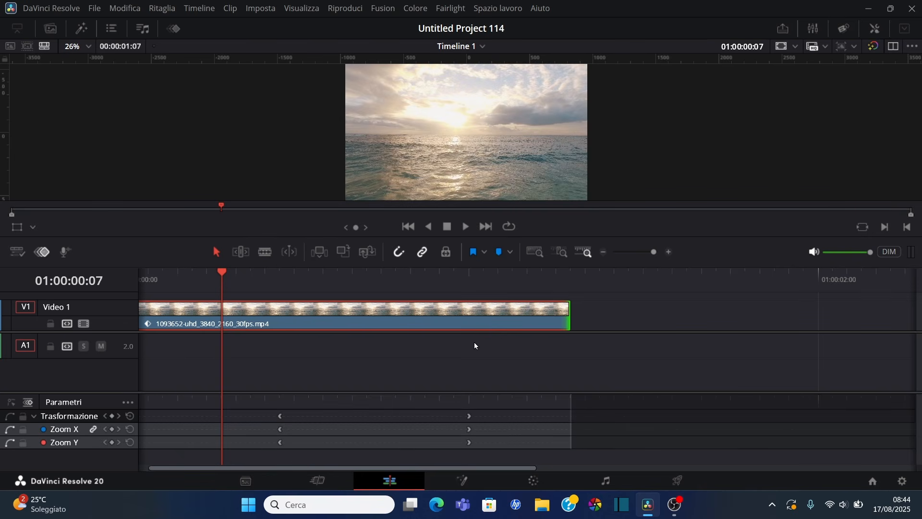
left_click(463, 227)
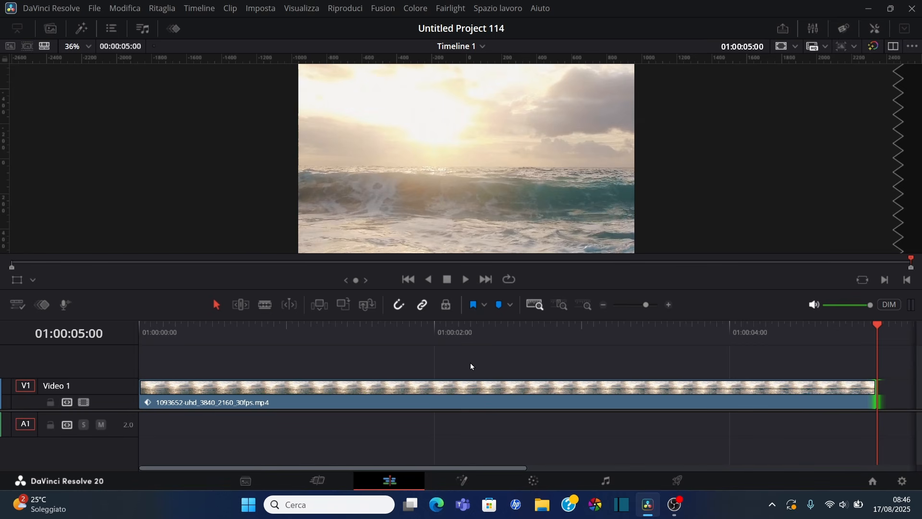
On the Fusion page, add a Transform node between MediaIn1 and MediaOut1, and space it farther from MediaIn1
left_click(463, 481)
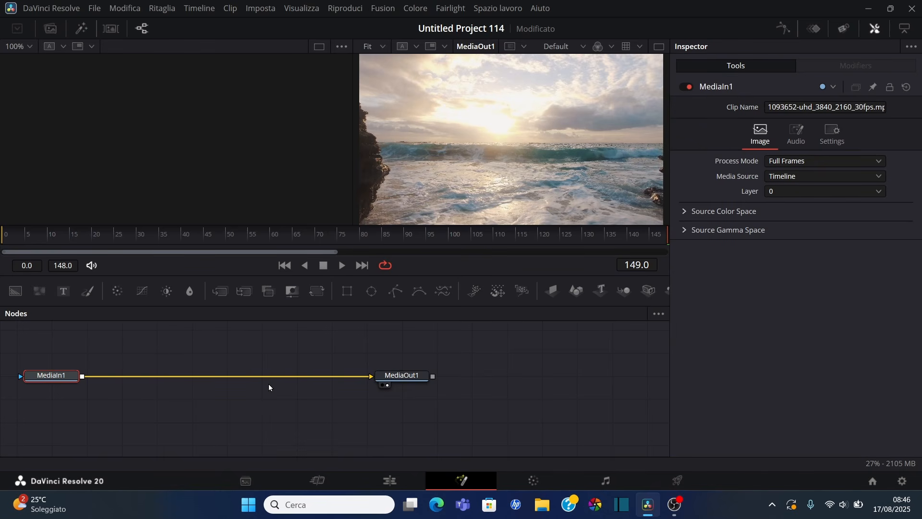
key("shift+space")
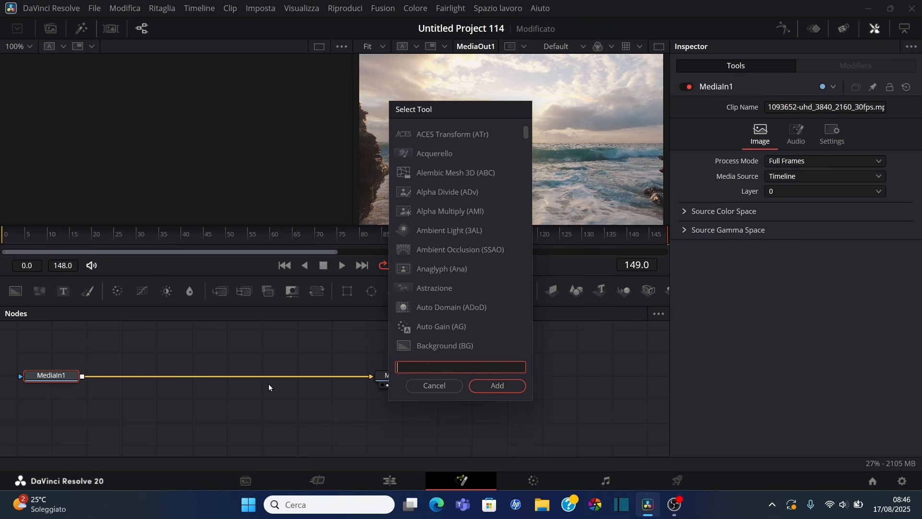
type("tram")
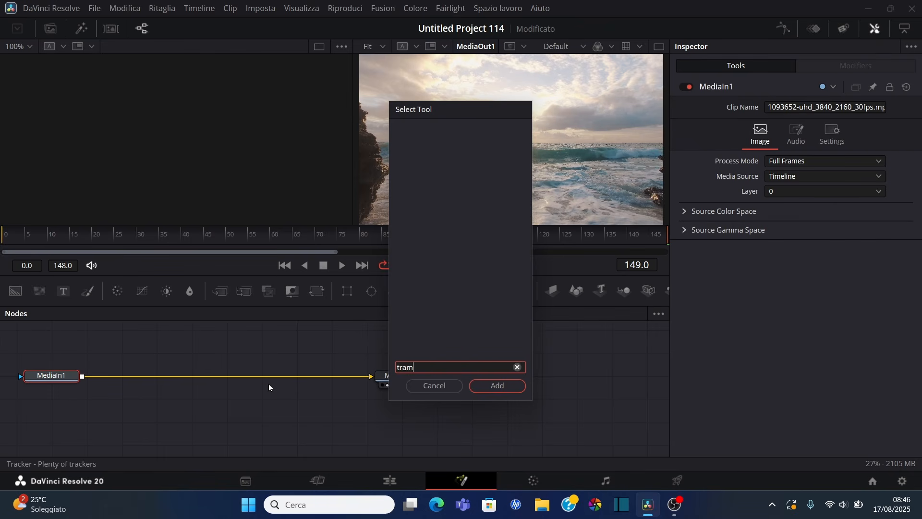
key("BackSpace")
type("ns")
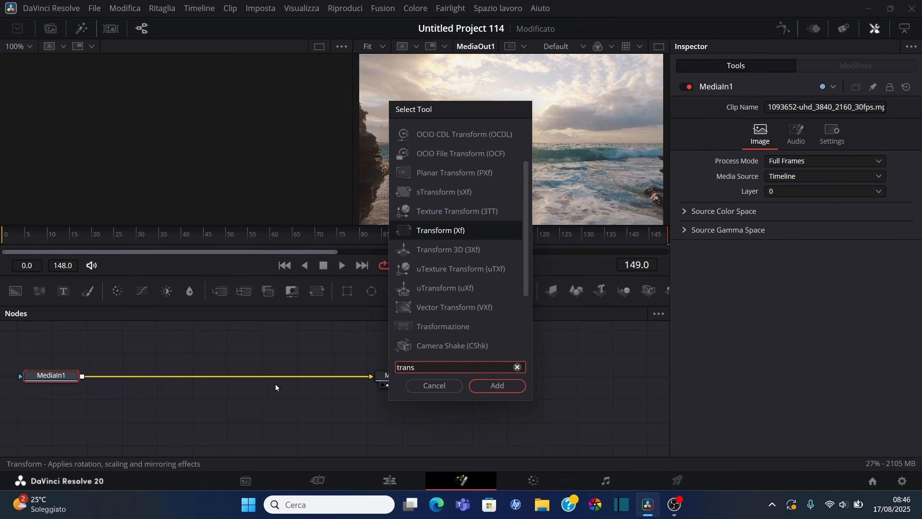
left_click(488, 388)
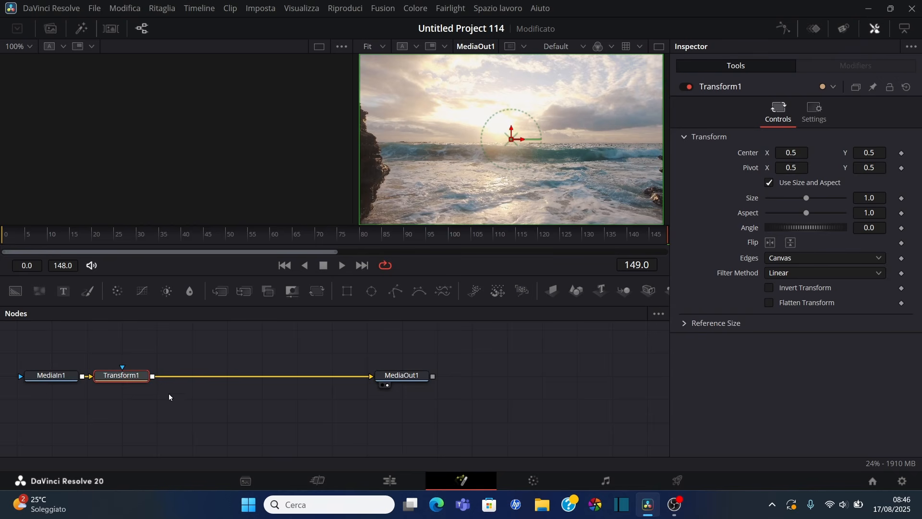
left_click_drag(122, 376, 185, 375)
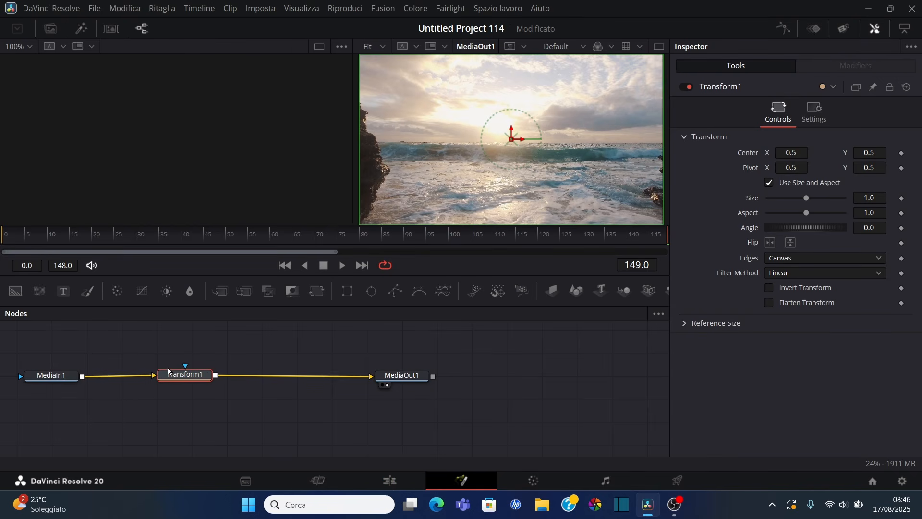
Return to the Edit page and browse the effects library's video transitions and effects, including the Fusion effects, and close the library
left_click(389, 480)
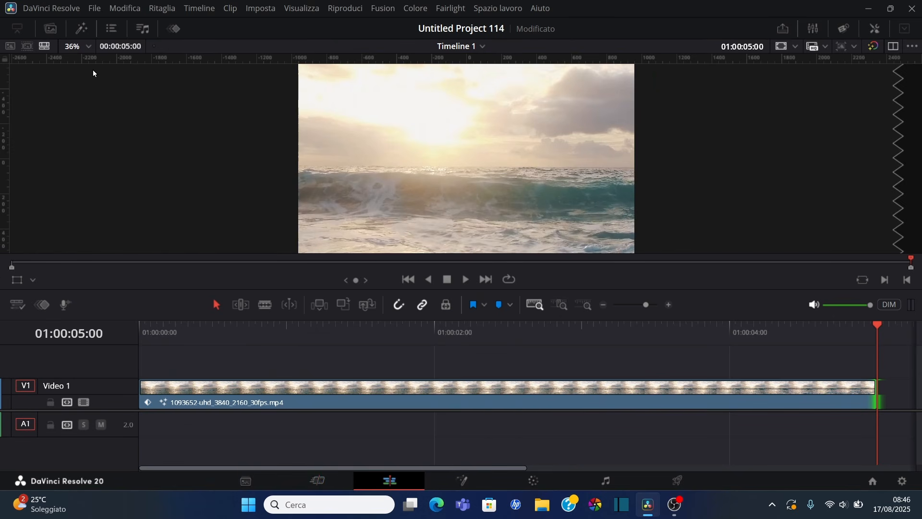
left_click(82, 31)
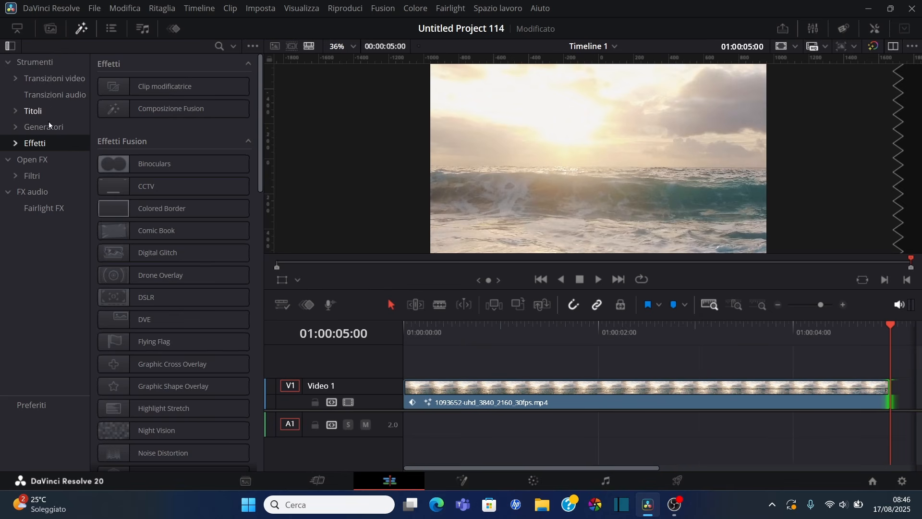
left_click(54, 80)
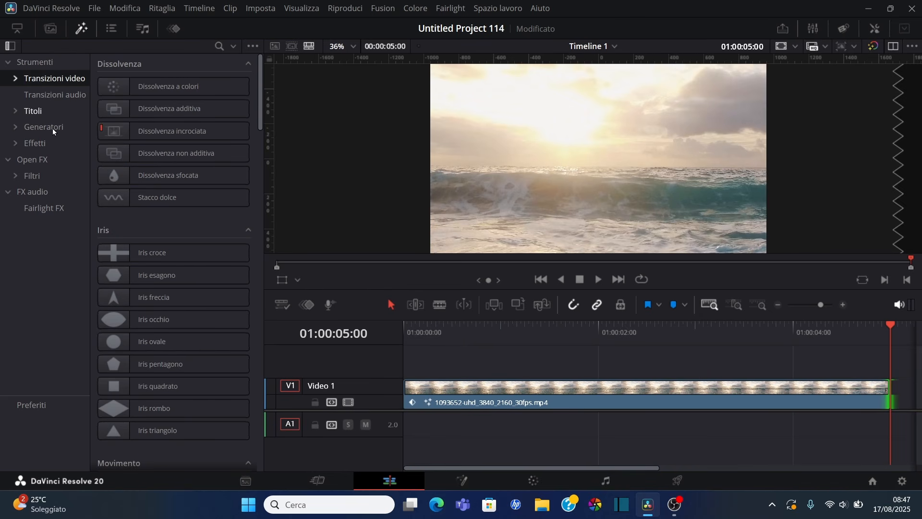
left_click(28, 146)
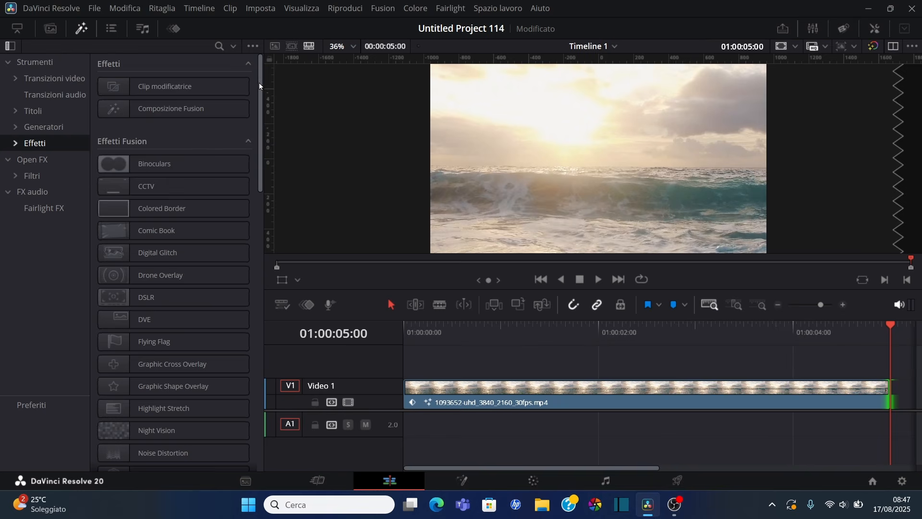
left_click_drag(259, 82, 252, 249)
left_click_drag(266, 183, 237, 61)
left_click_drag(261, 102, 256, 239)
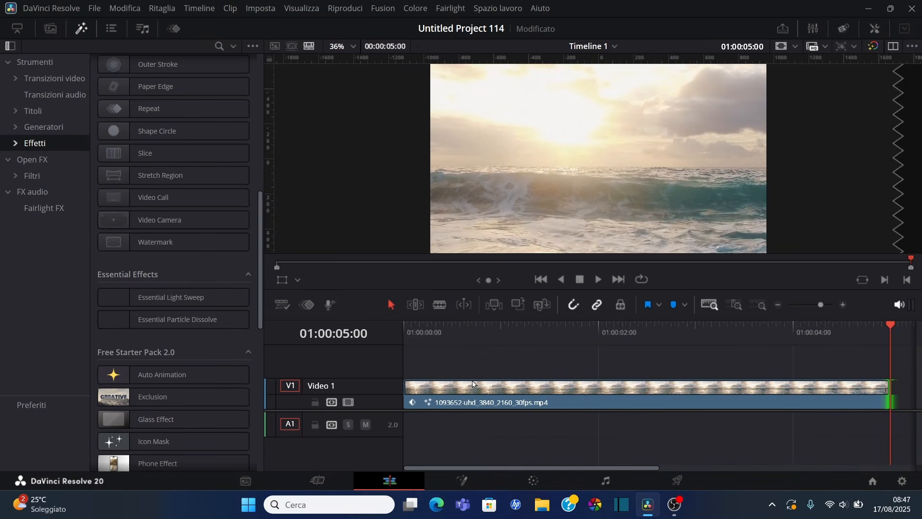
left_click(83, 29)
Select the clip at 01:00:01:10, find the Video Call effect by searching for "video", apply it, and save the project
left_click(349, 325)
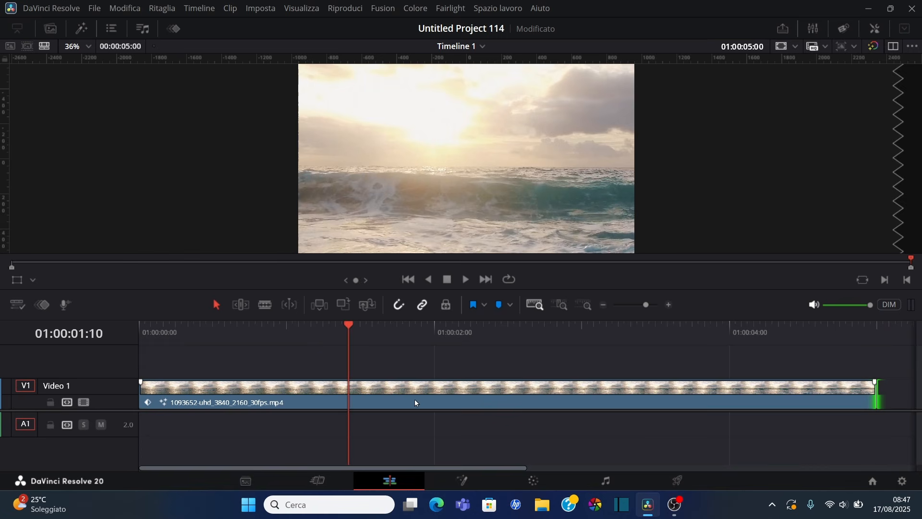
left_click(385, 393)
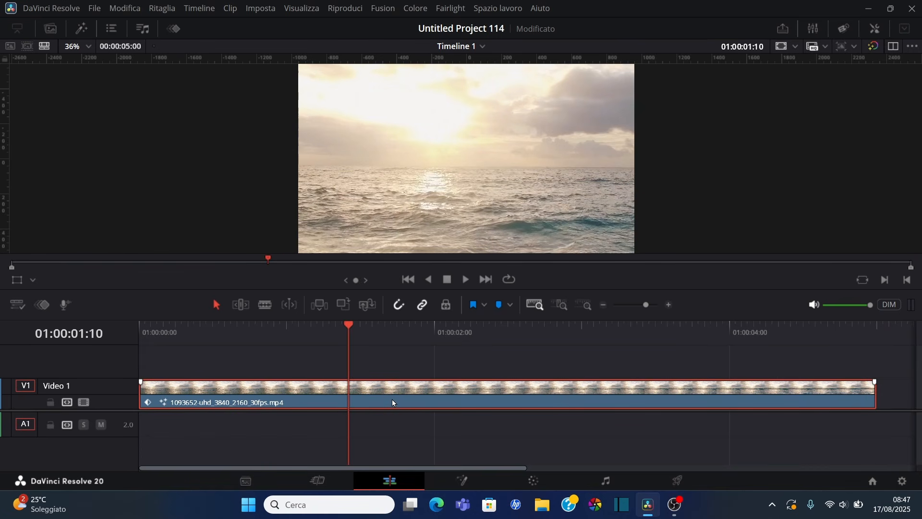
key("ctrl+f")
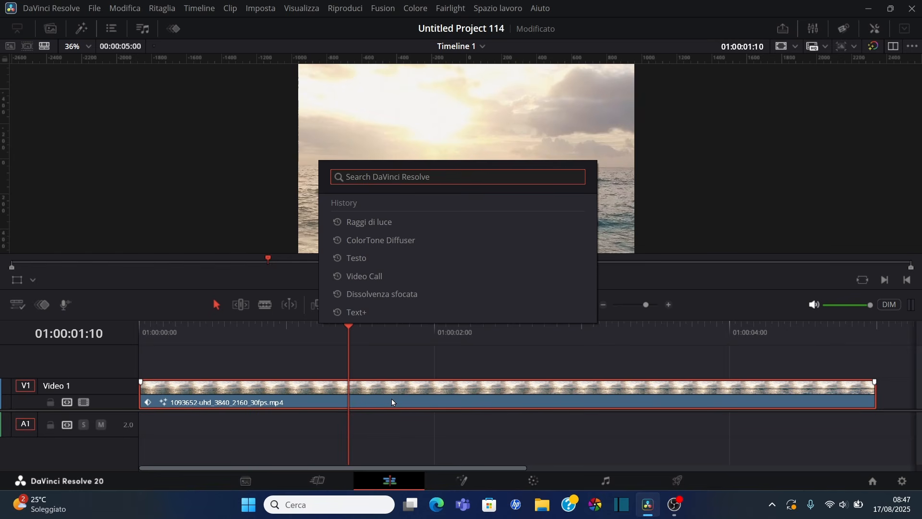
type("video")
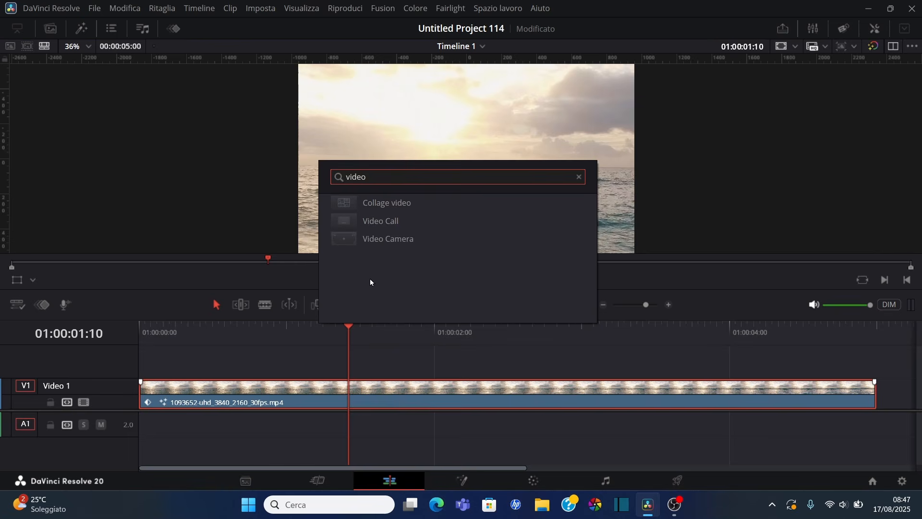
left_click(388, 223)
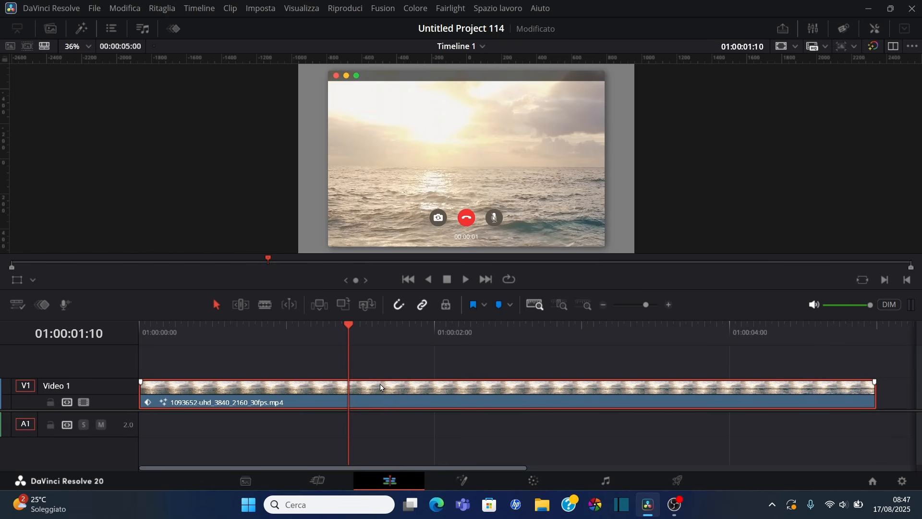
key("ctrl+s")
In the Video Call effect's settings, test and reset the X position, and set the Zoom to 0.516
left_click(874, 30)
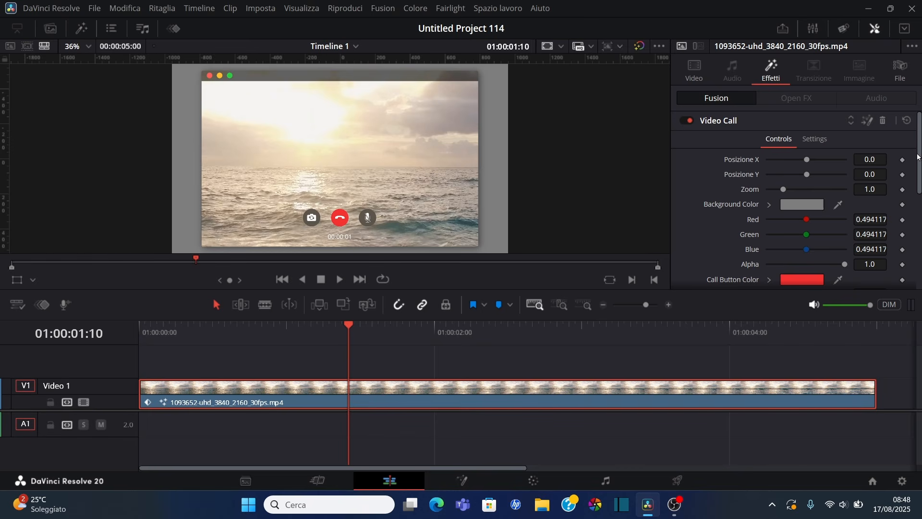
mouse_move(806, 160)
left_mouse_down()
mouse_move(790, 157)
mouse_move(806, 157)
left_mouse_up()
double_click(750, 161)
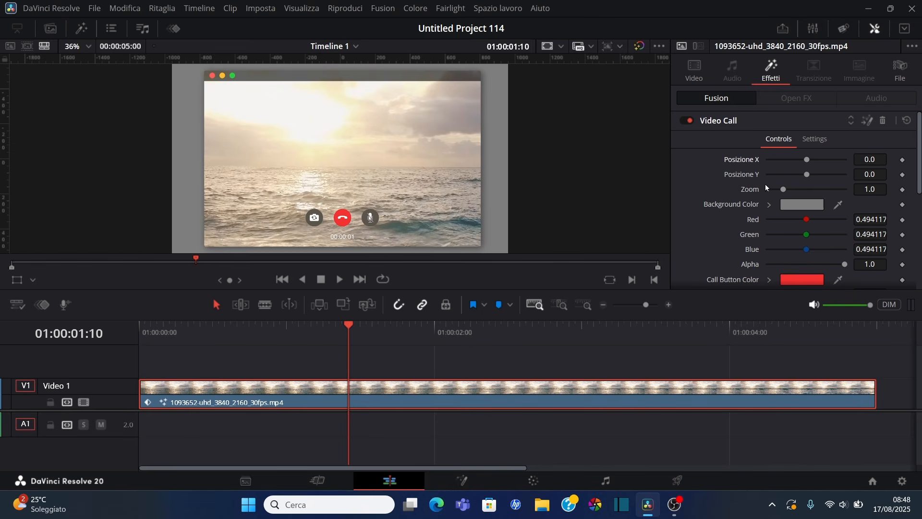
mouse_move(783, 189)
left_mouse_down()
mouse_move(793, 190)
mouse_move(774, 191)
left_mouse_up()
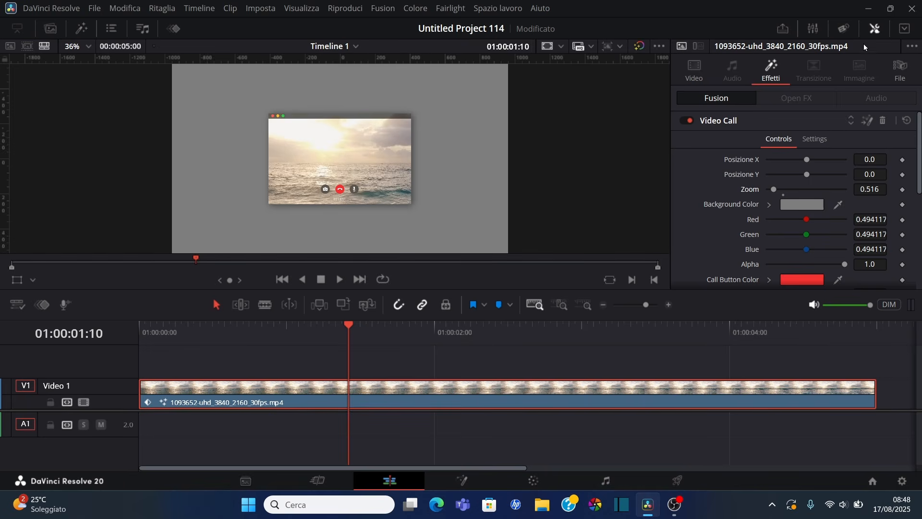
left_click(875, 29)
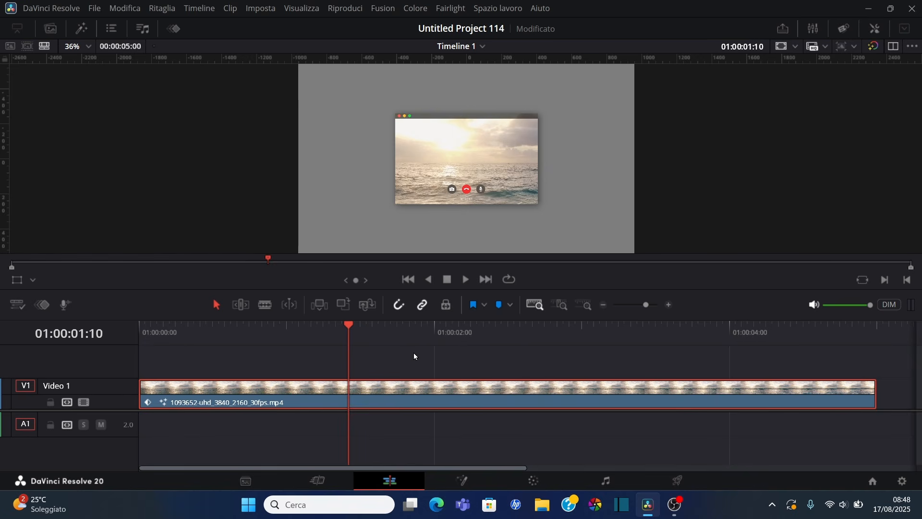
key("shift+space")
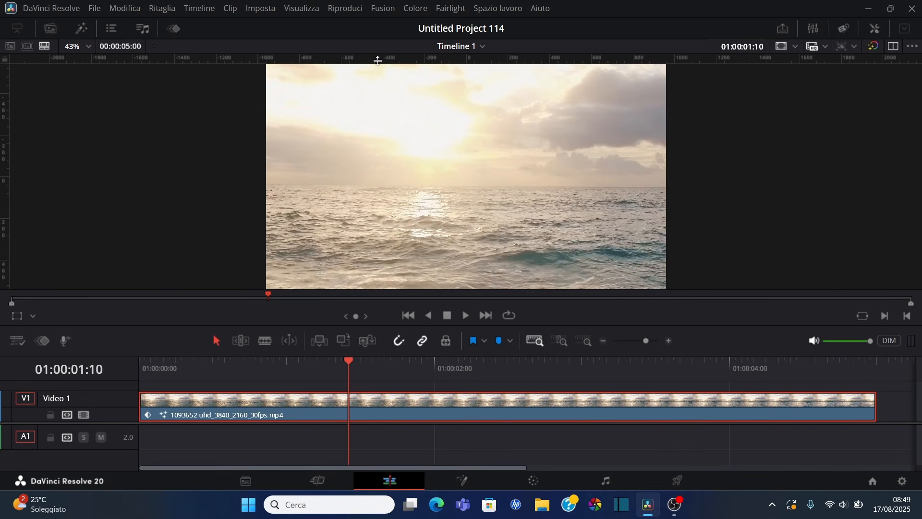
Turn off the rulers around the timeline viewer
left_click(304, 9)
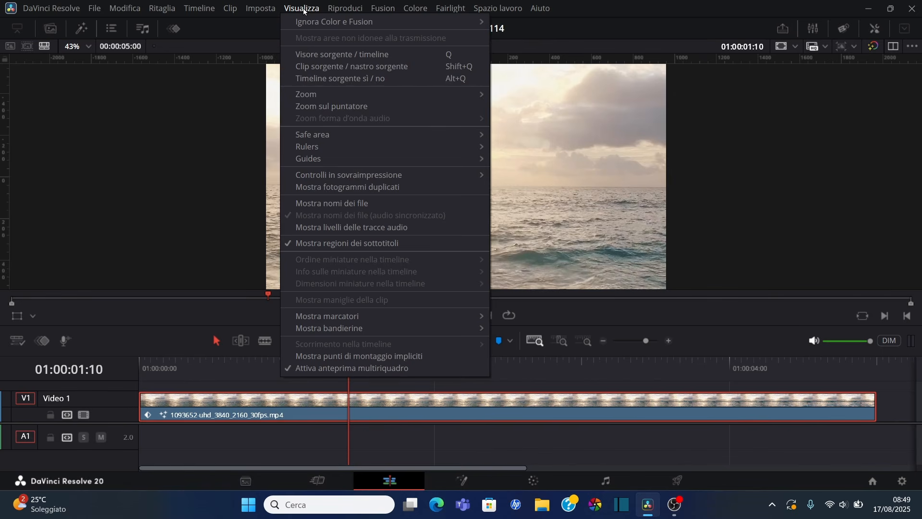
mouse_move(337, 148)
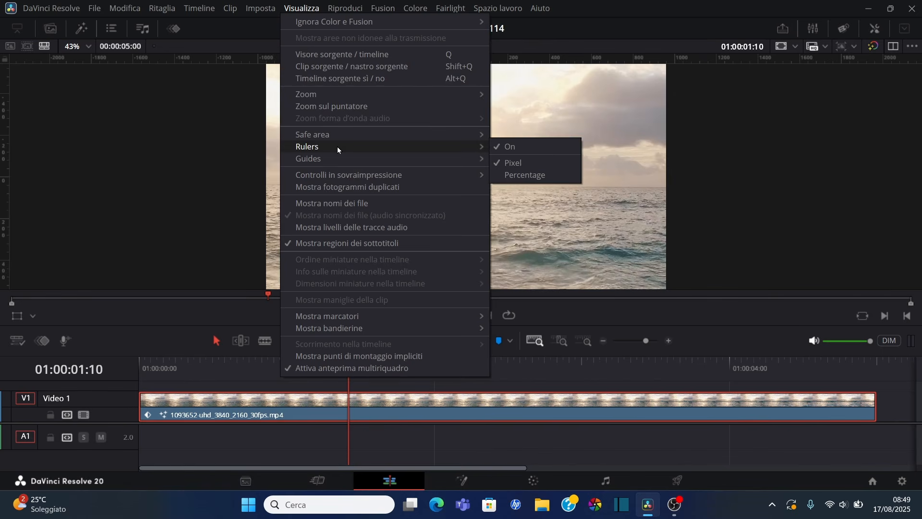
left_click(511, 148)
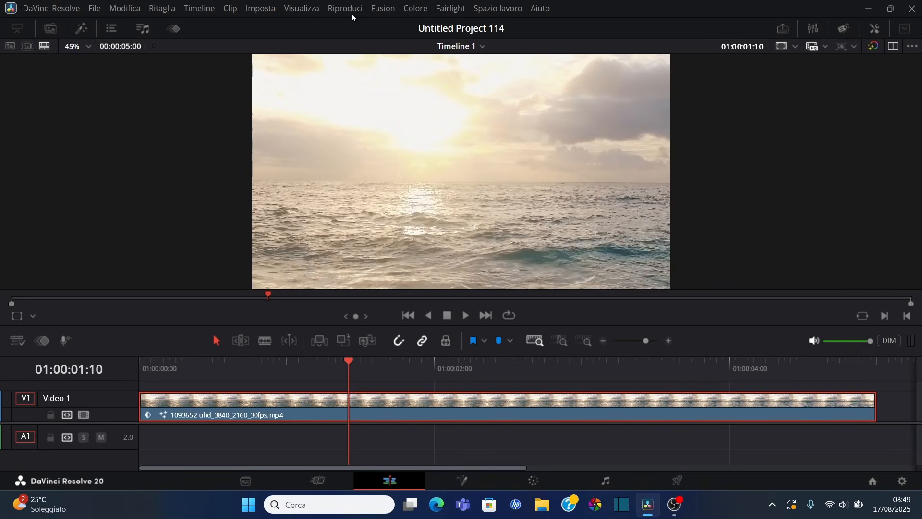
Turn on the pixel rulers around the timeline viewer
left_click(318, 9)
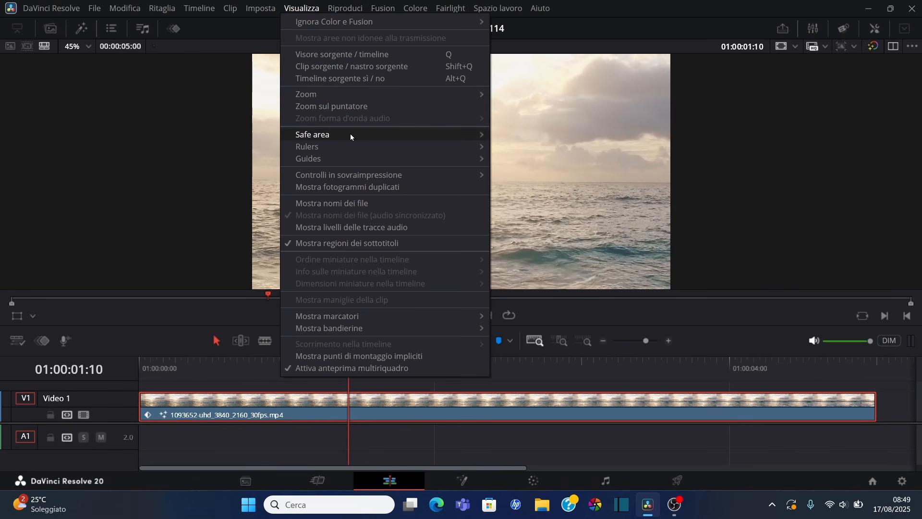
mouse_move(358, 146)
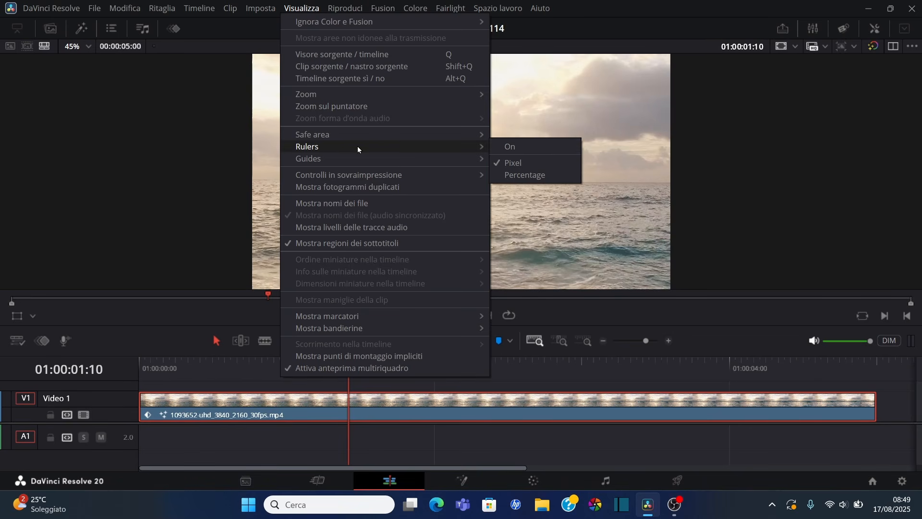
left_click(518, 147)
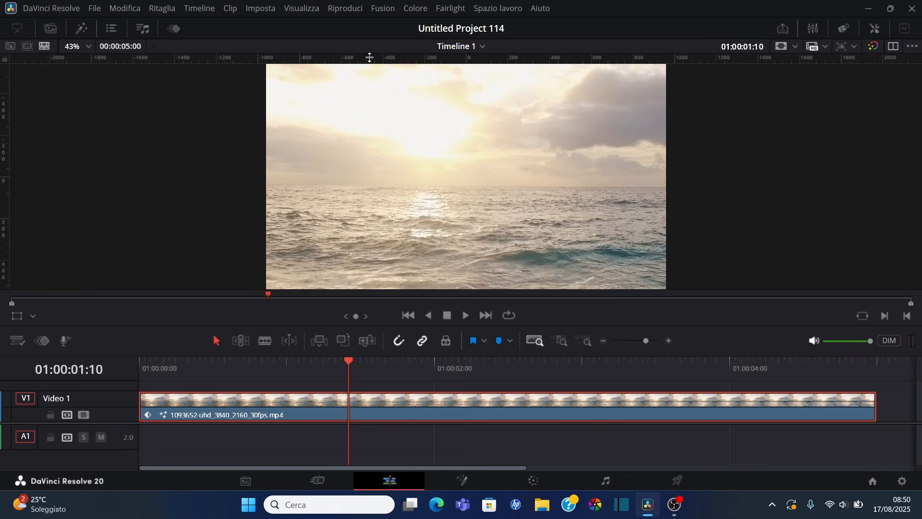
Place a horizontal and a vertical guide through the frame's centre, plus a second horizontal guide at about 390 px below centre
left_click_drag(370, 57, 377, 174)
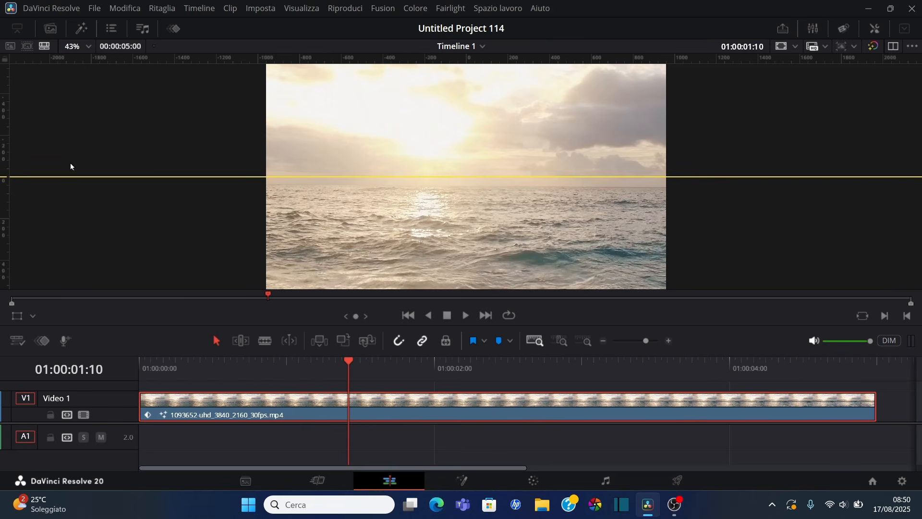
left_click_drag(4, 125, 466, 167)
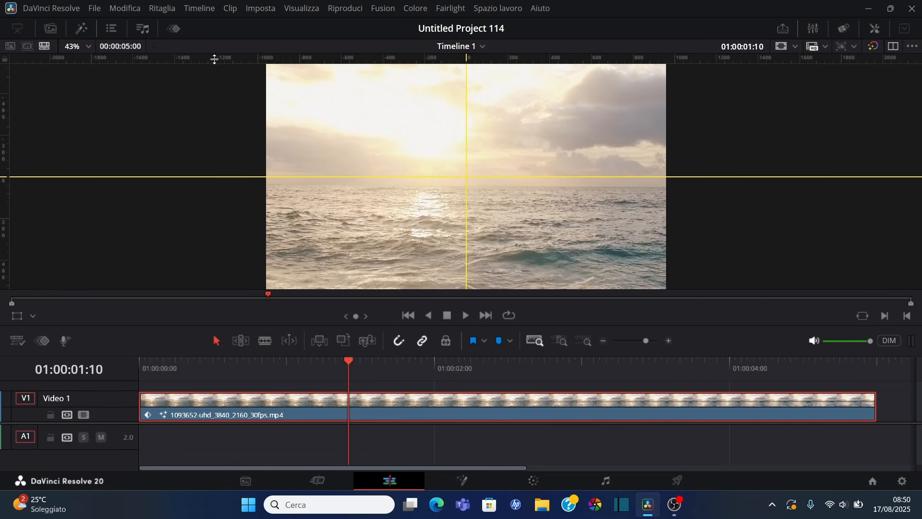
left_click_drag(212, 58, 235, 258)
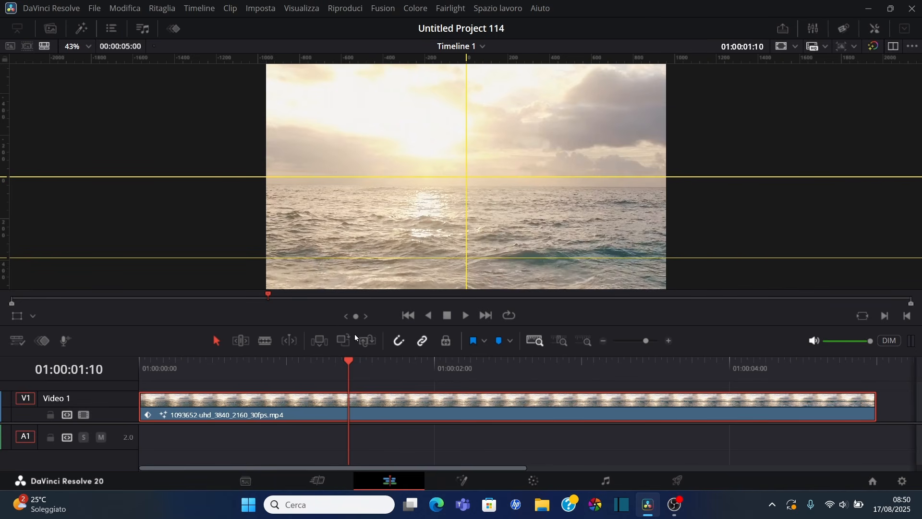
Enlarge the timeline area and add a Testo title above the video clip through the quick search history
left_click_drag(442, 329, 441, 287)
left_click_drag(109, 392, 110, 439)
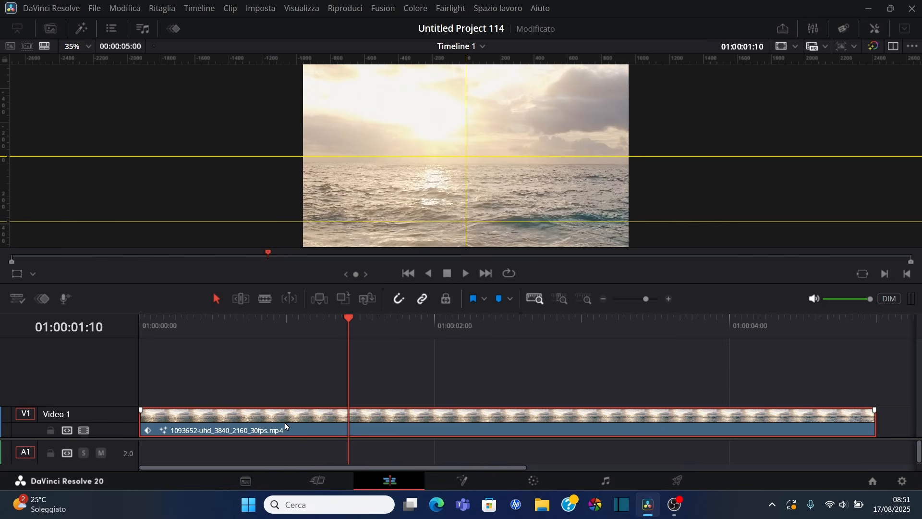
key("ctrl+f")
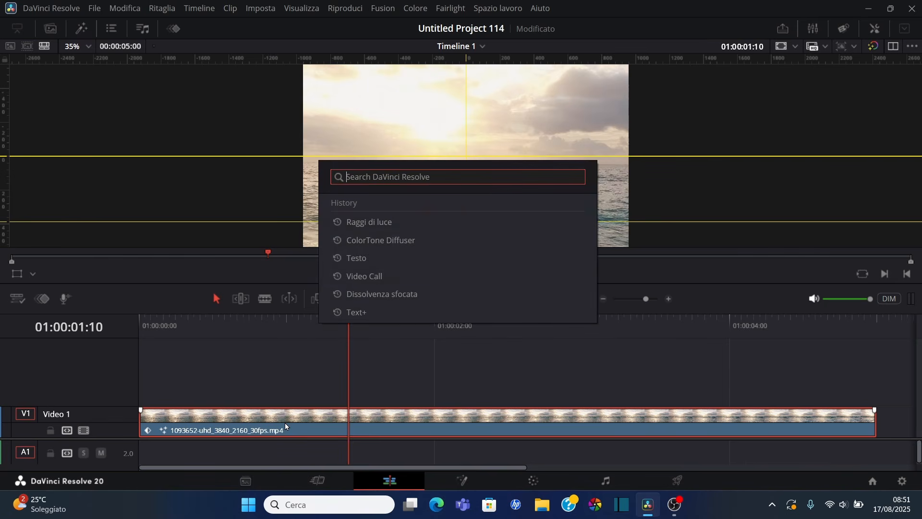
left_click(387, 258)
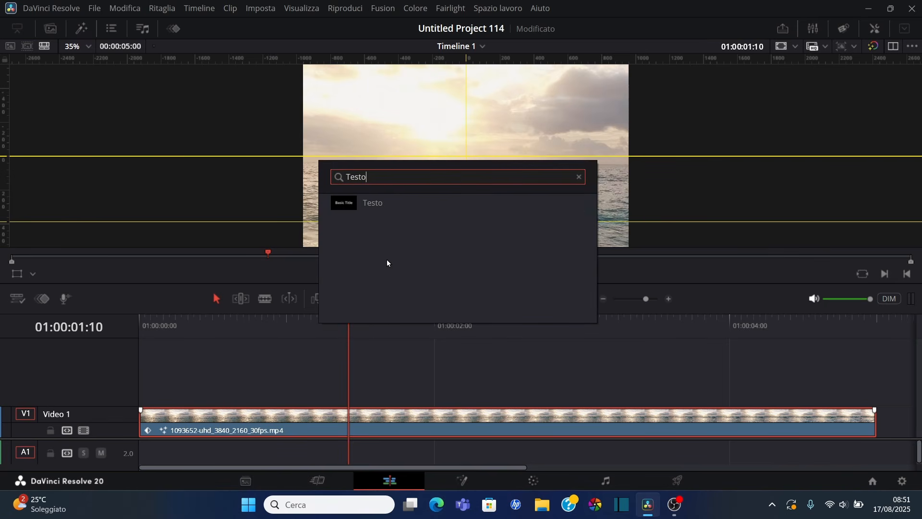
left_click(380, 204)
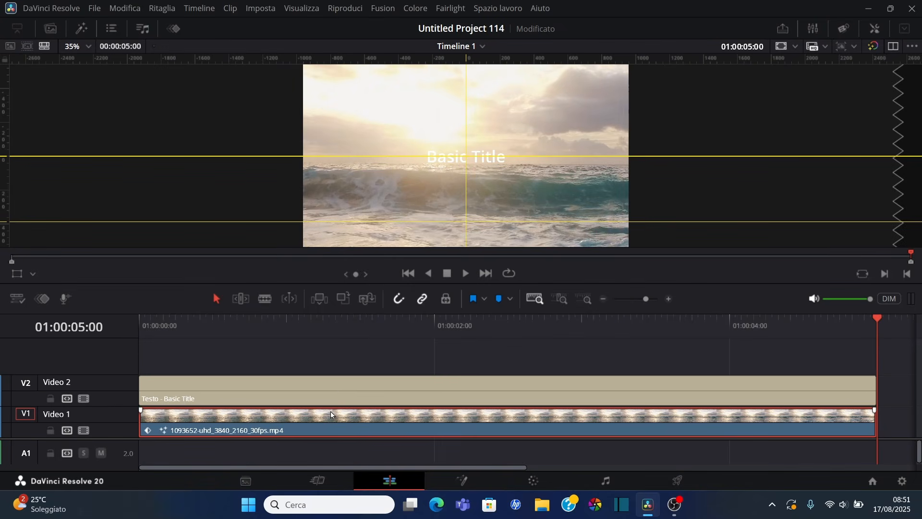
Turn on the transform overlay for the title, snap it to the lower horizontal guide left of centre, and save the project
left_click(874, 394)
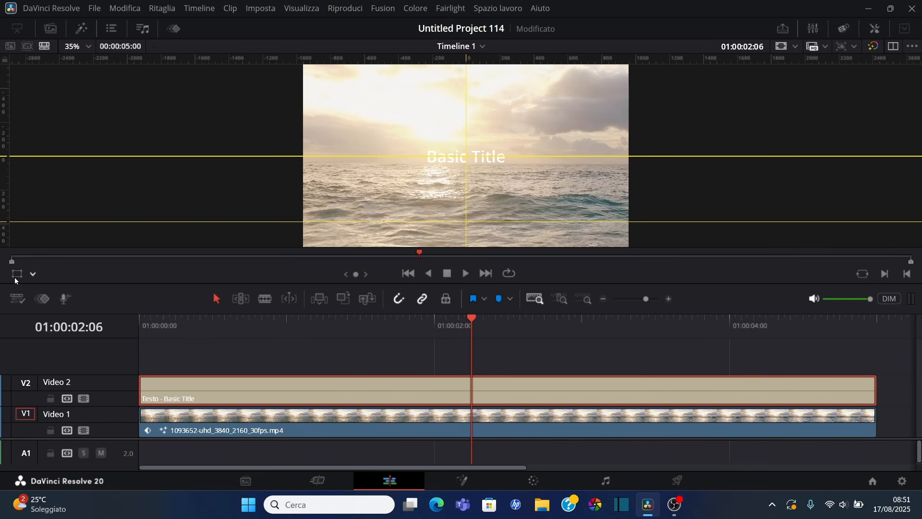
left_click(17, 274)
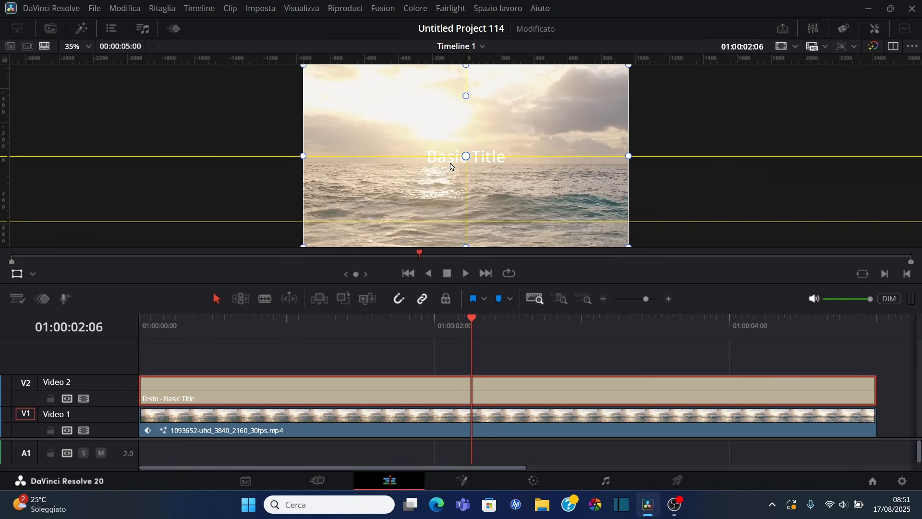
left_click_drag(451, 167, 392, 224)
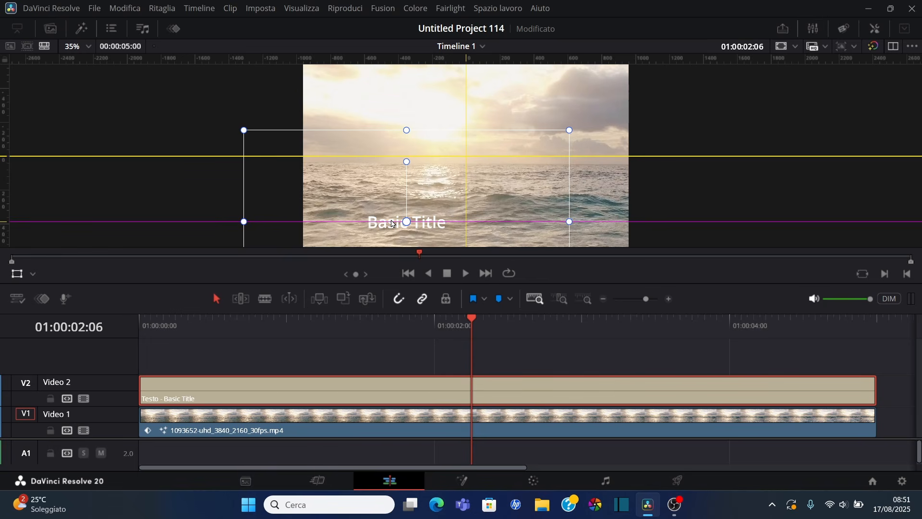
key("ctrl+s")
left_click_drag(392, 224, 383, 224)
key("ctrl+s")
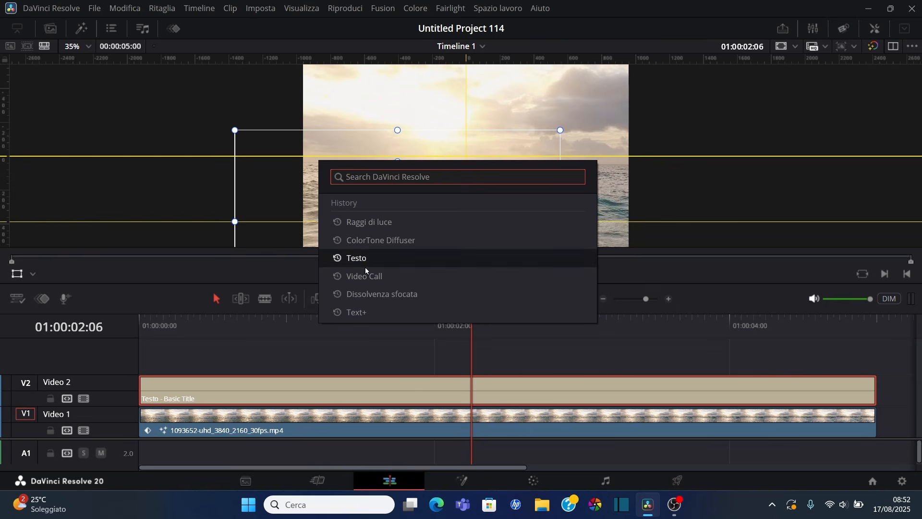
Add a second Testo title on a new video track through quick search and set its text to "Basic Title 2"
left_click(370, 258)
double_click(377, 205)
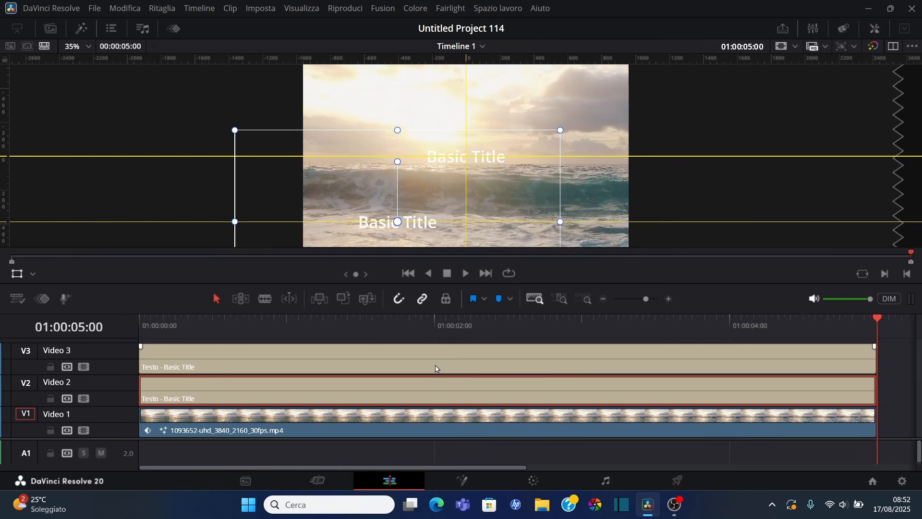
left_click(491, 358)
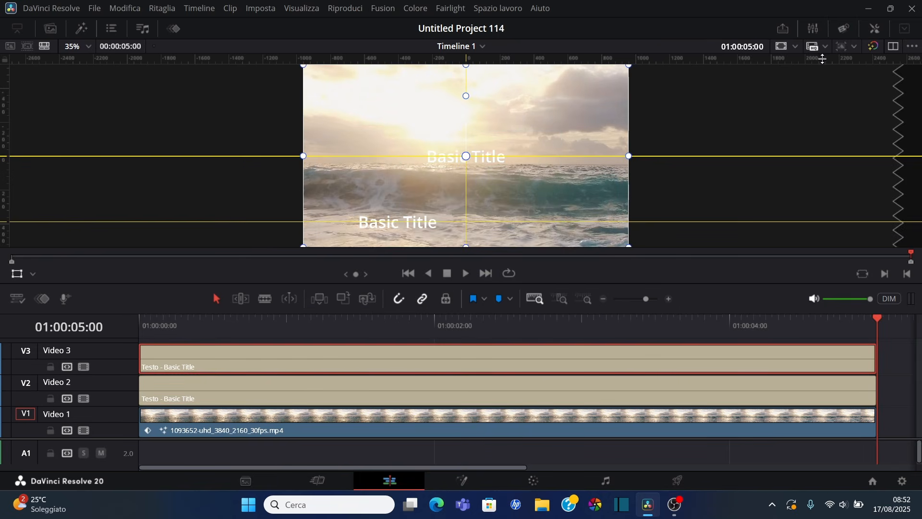
left_click(872, 30)
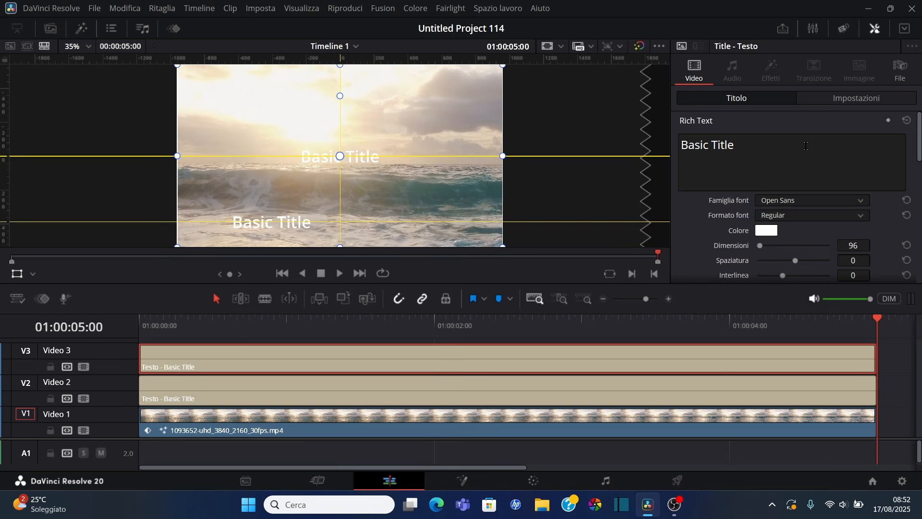
left_click(768, 146)
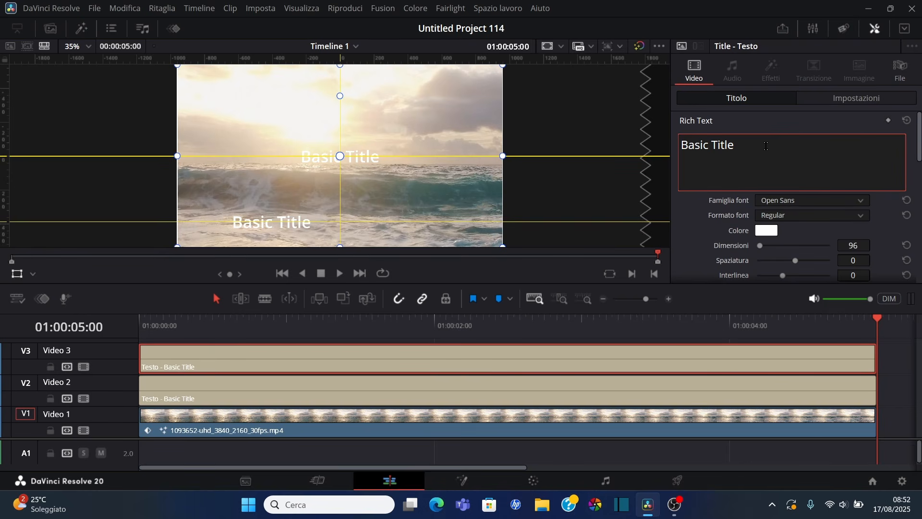
type("2")
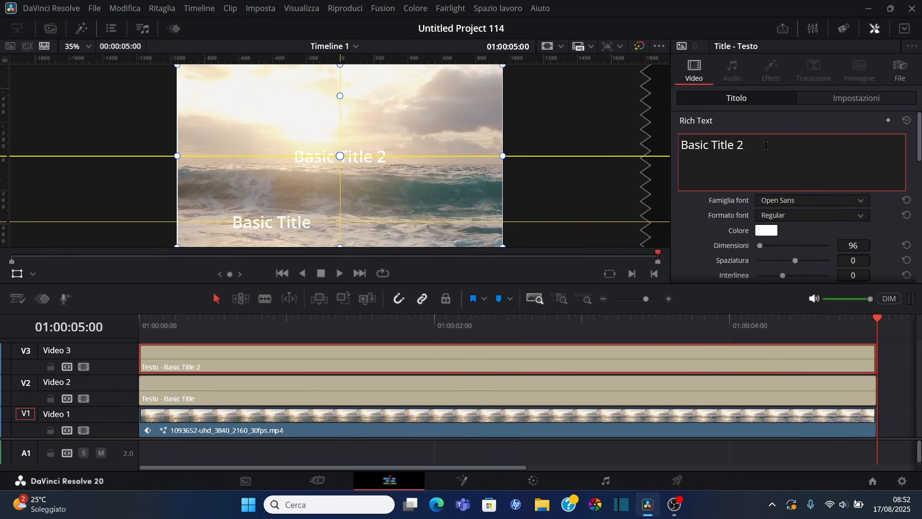
left_click(875, 29)
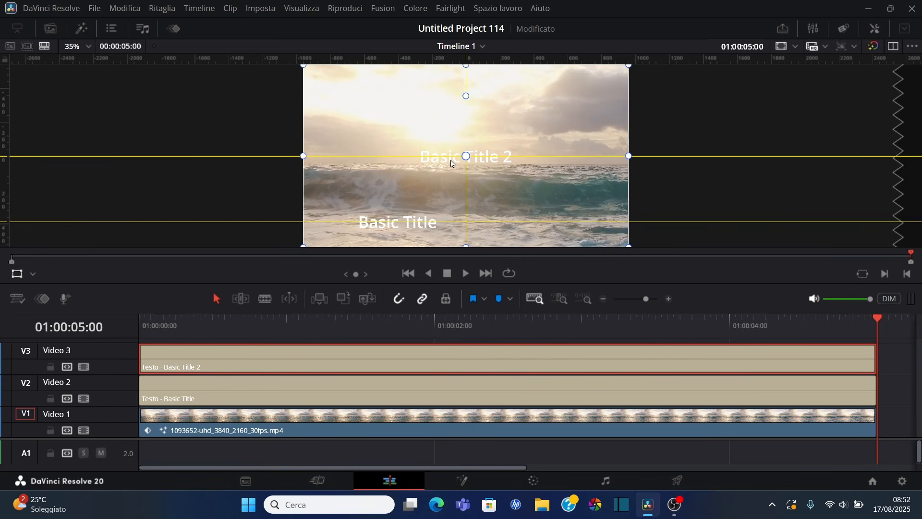
Align Basic Title 2 with the first title on the lower guide, and move it back to the frame's centre
left_click_drag(452, 161, 536, 233)
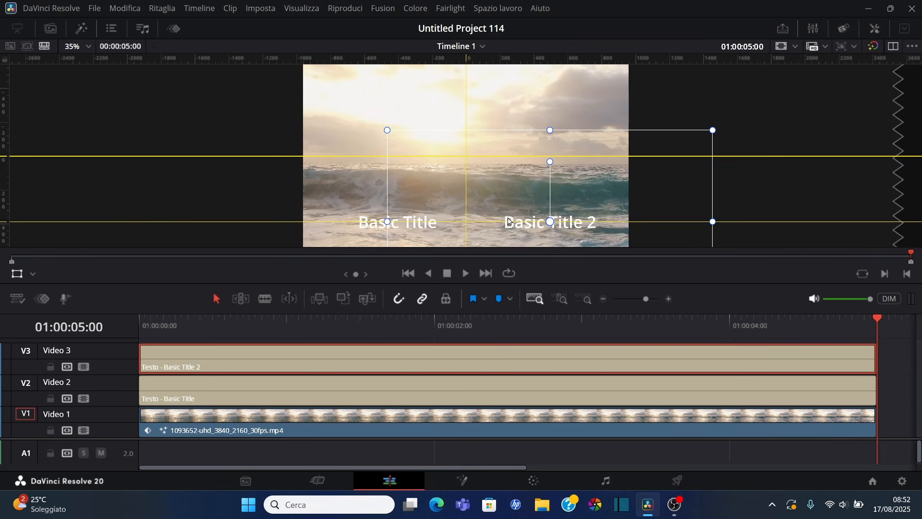
left_click_drag(506, 216, 426, 153)
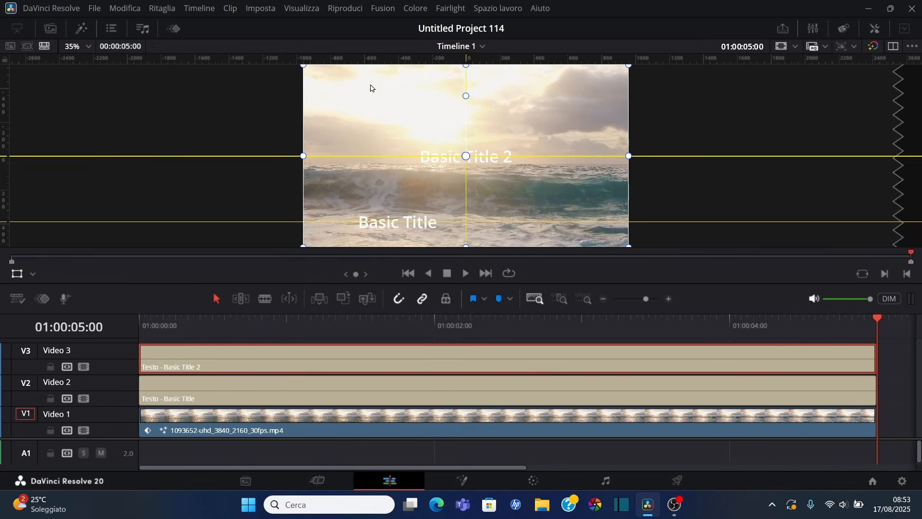
Add a horizontal guide just below the frame's centre with the Add Guide command
right_click(358, 58)
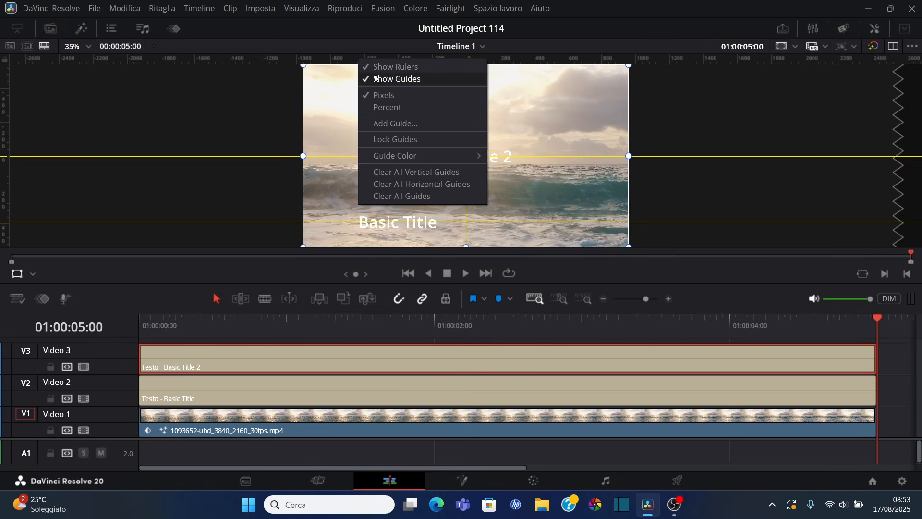
left_click(404, 124)
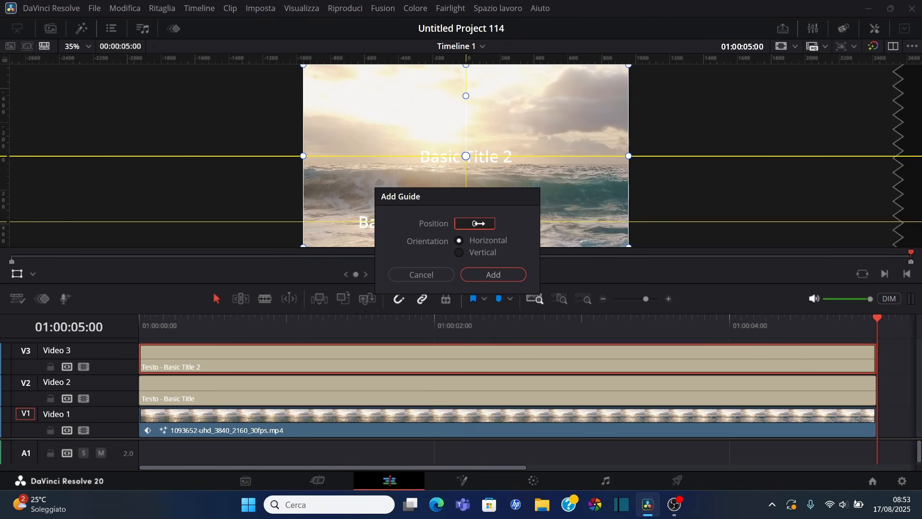
left_click(500, 222)
left_click(493, 276)
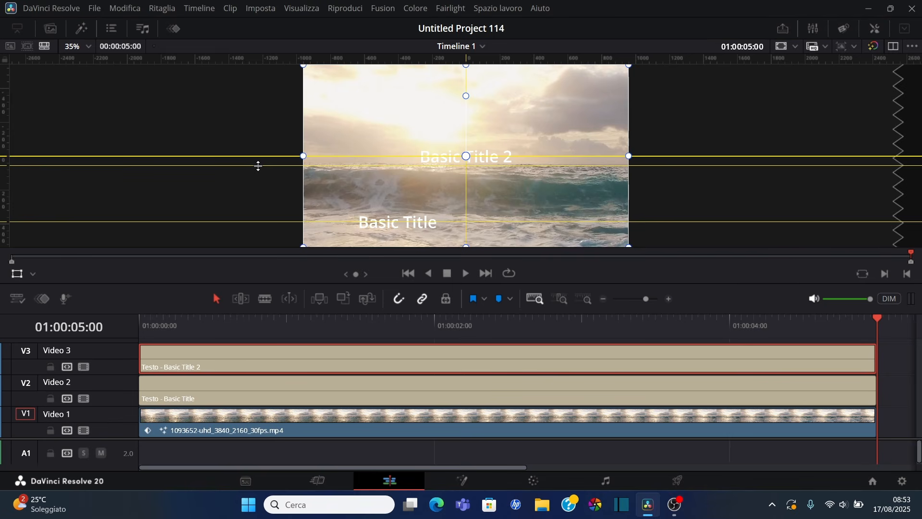
Change the guide color to Blue
right_click(309, 61)
mouse_move(381, 161)
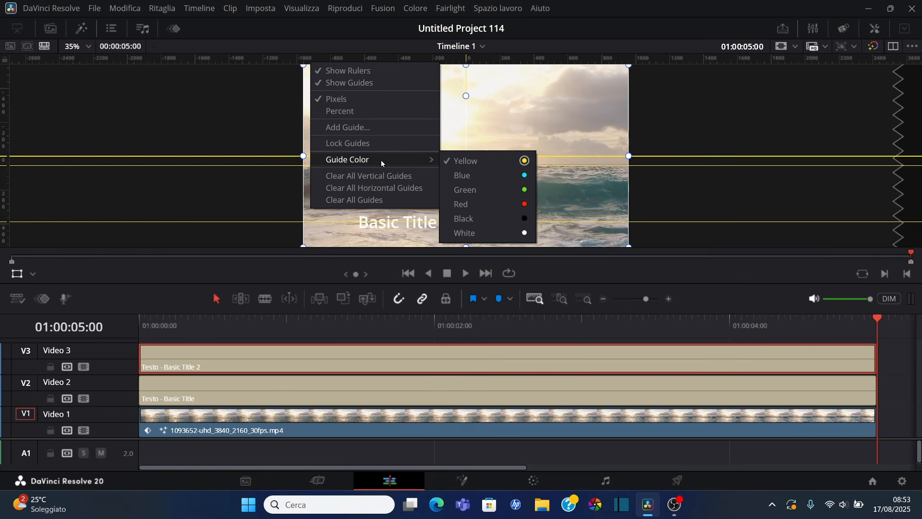
left_click(466, 176)
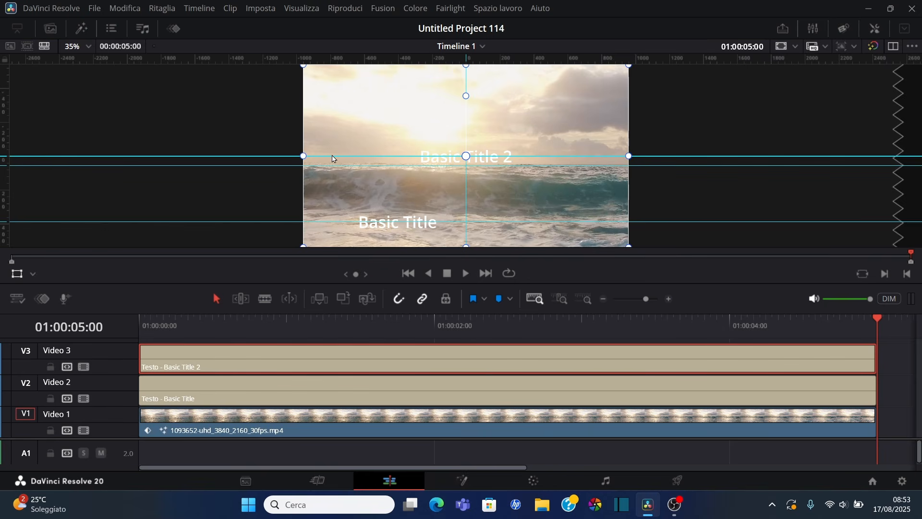
Edit the central horizontal guide and set its position to 96
right_click(258, 155)
left_click(287, 177)
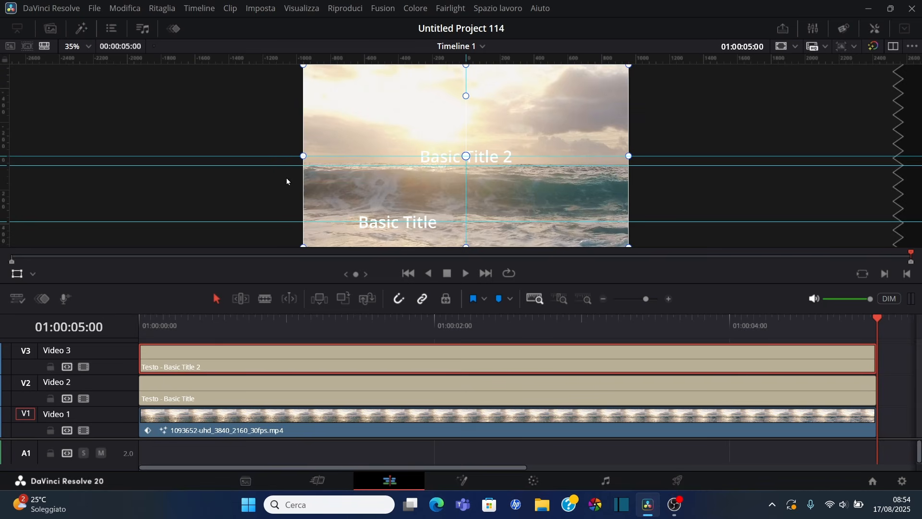
left_click_drag(467, 223, 512, 224)
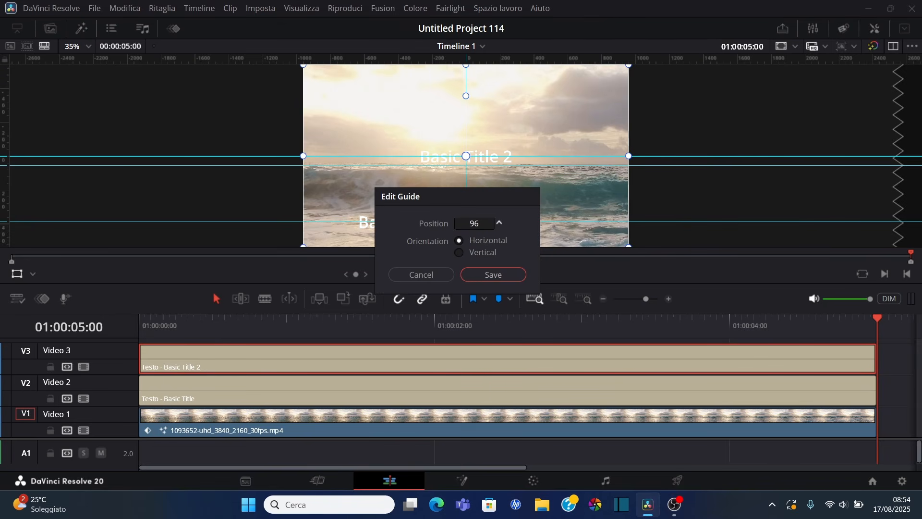
left_click(473, 276)
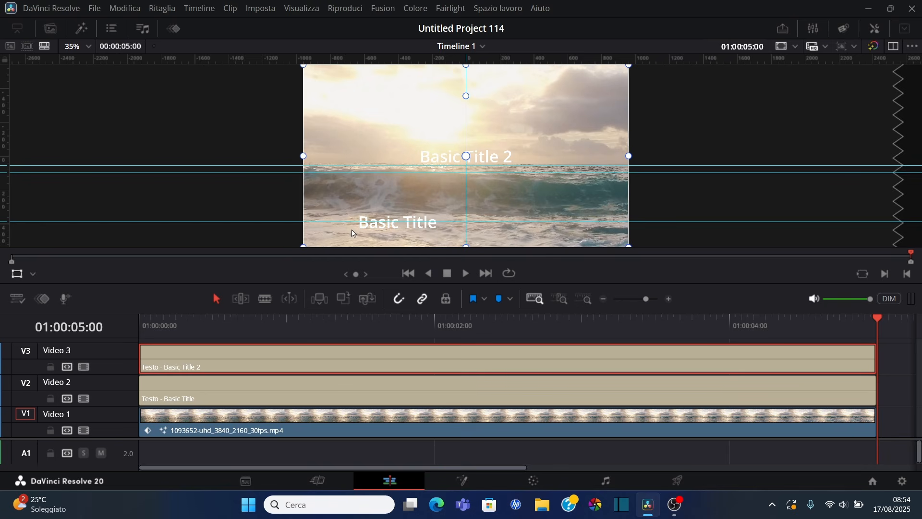
Remove the three horizontal guides and the vertical guide one by one, and clear both title clips from the timeline
right_click(270, 171)
left_click(281, 173)
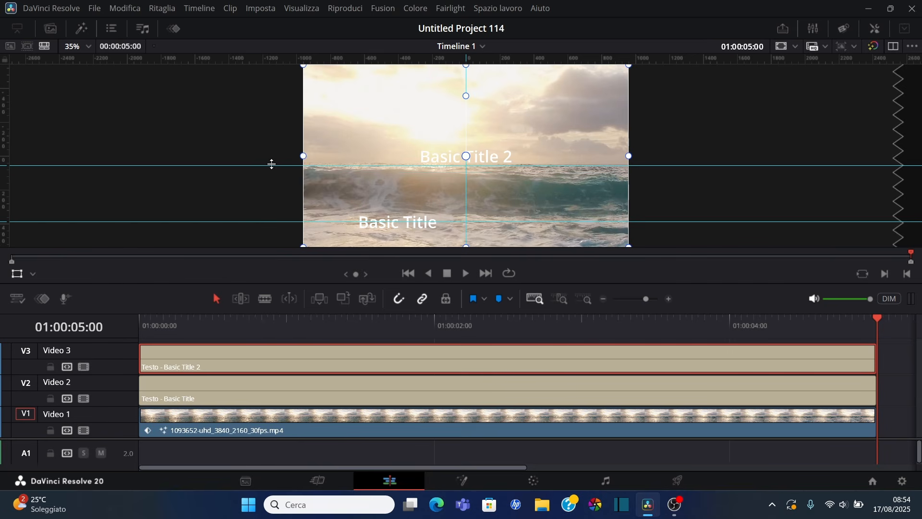
right_click(270, 165)
left_click(281, 173)
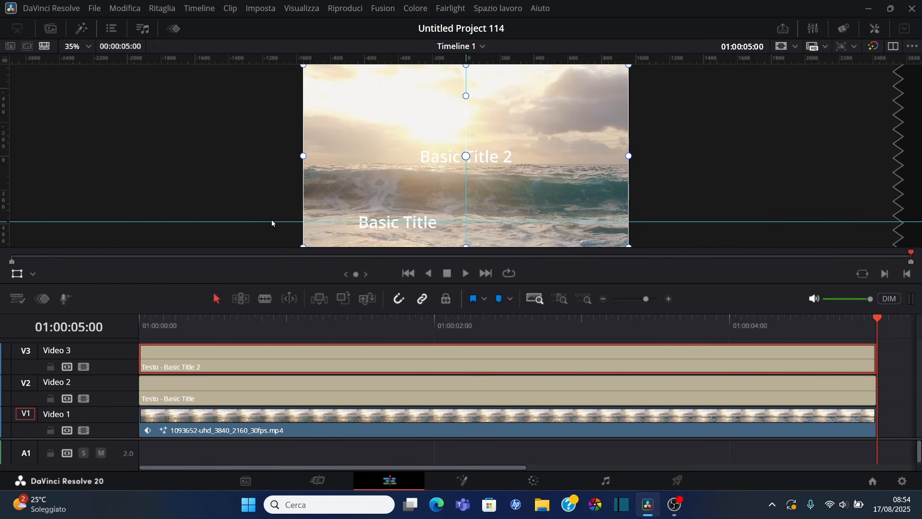
right_click(271, 221)
left_click(284, 228)
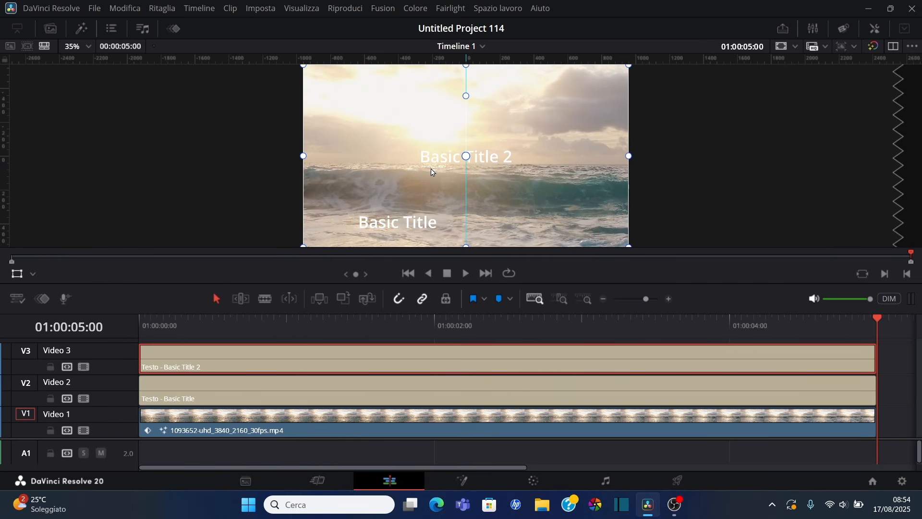
right_click(466, 94)
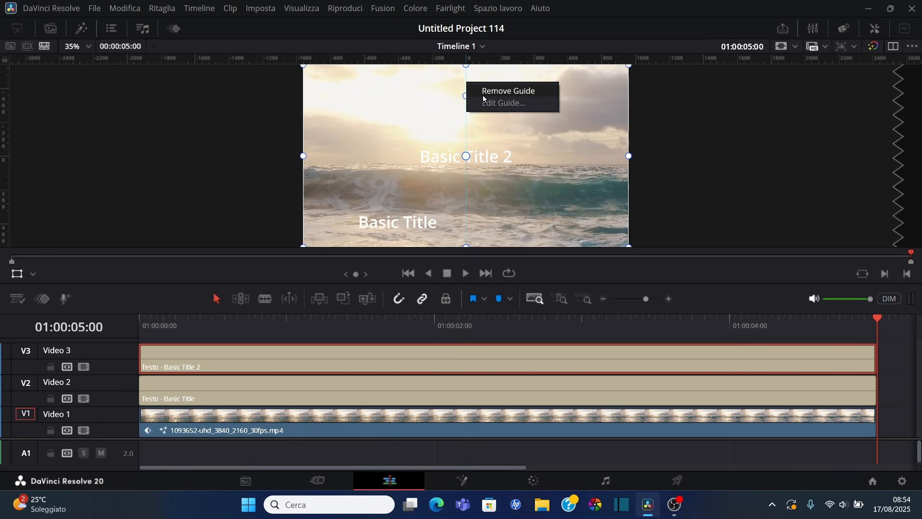
left_click(480, 92)
left_click(402, 416)
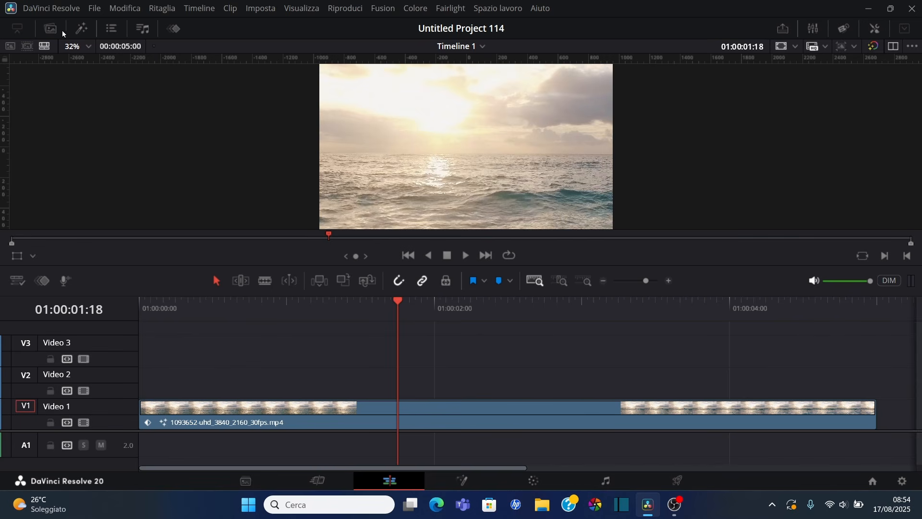
Add the ChatGPT keyframes PNG from the media pool above the sea clip, shorten it and move it to Video 2
left_click(50, 28)
left_click(163, 108)
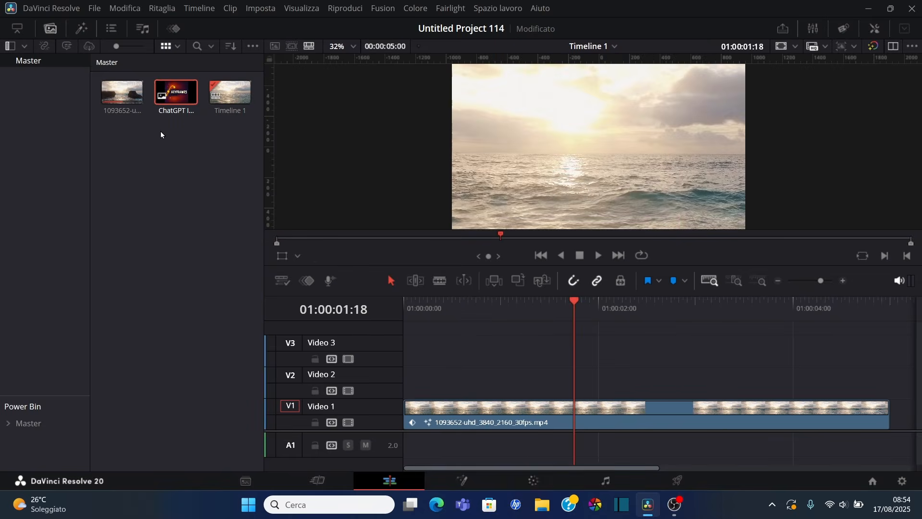
left_click_drag(176, 110, 441, 352)
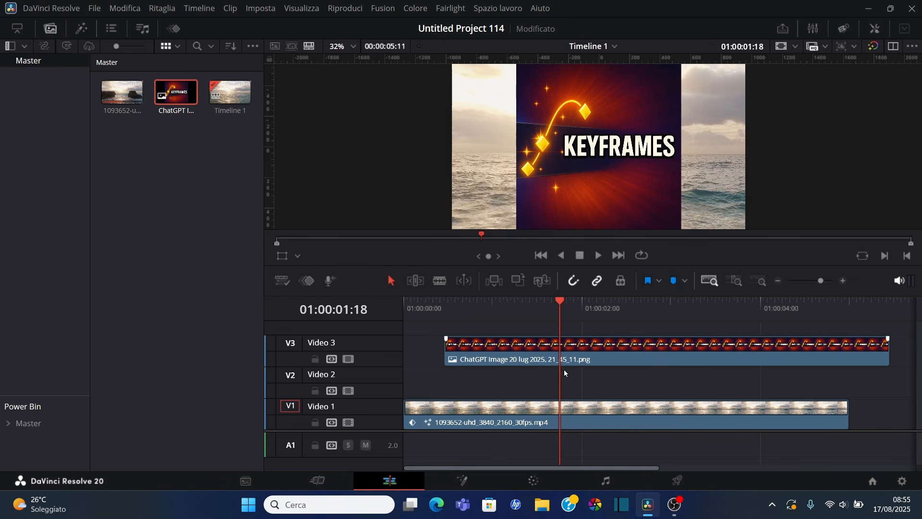
left_click_drag(885, 351, 572, 348)
left_click_drag(517, 357, 691, 390)
Check the image clip on the timeline and play back the section from just before its start
left_click(610, 304)
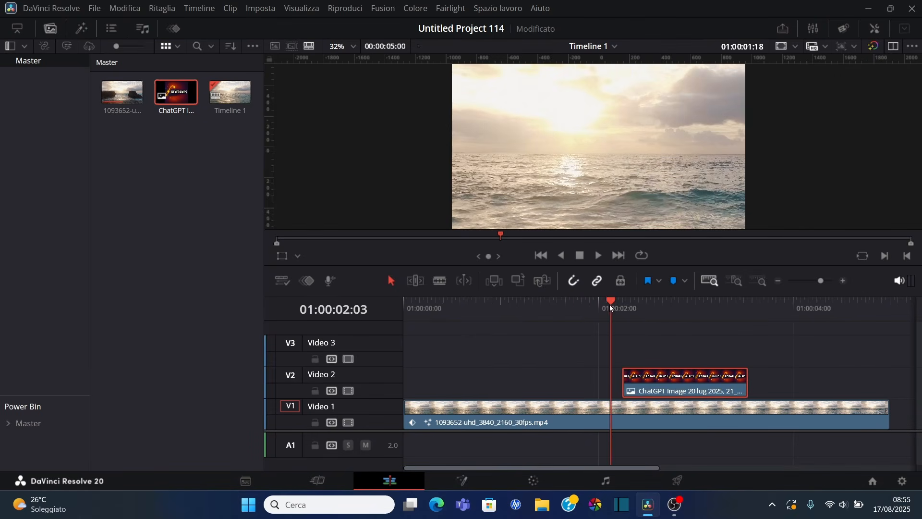
left_click(666, 304)
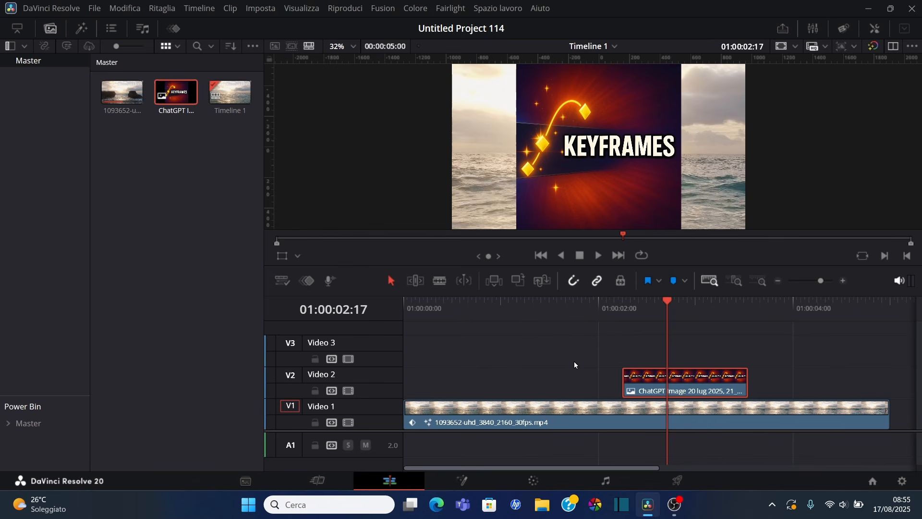
left_click(587, 304)
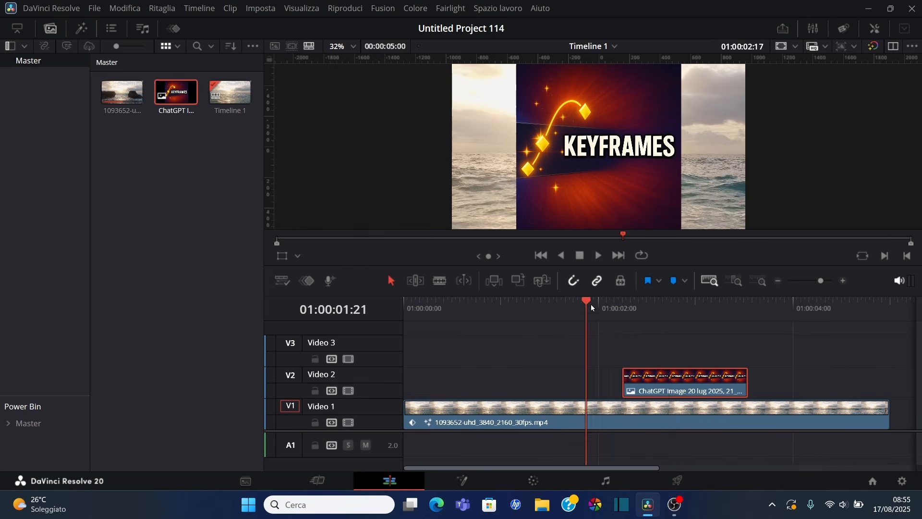
left_click(599, 255)
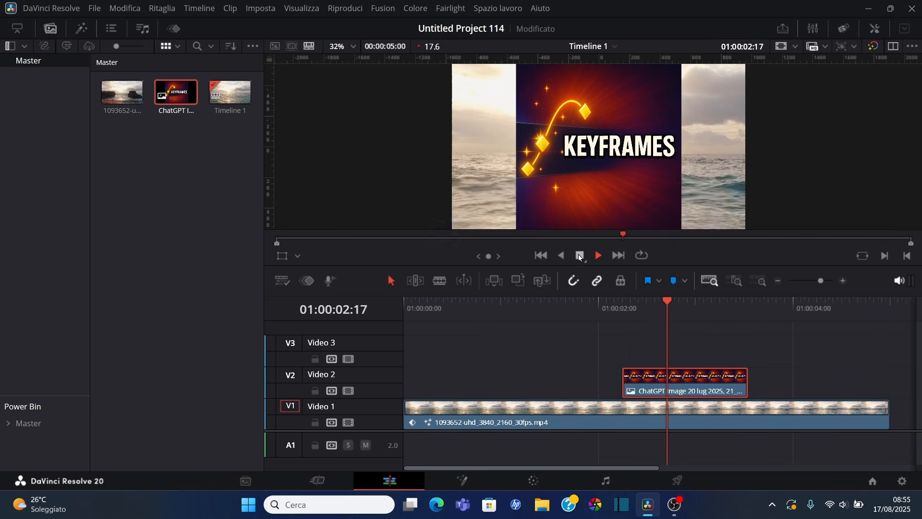
Add a short fade-in and fade-out to the image clip on Video 2 and play the section back
left_click_drag(625, 369, 644, 369)
left_click_drag(747, 369, 722, 369)
left_click(560, 306)
left_click(598, 255)
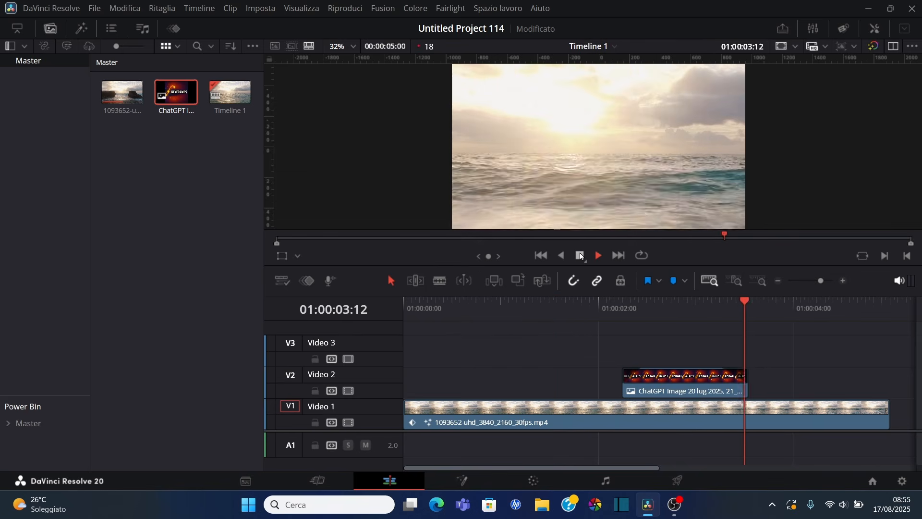
left_click(581, 255)
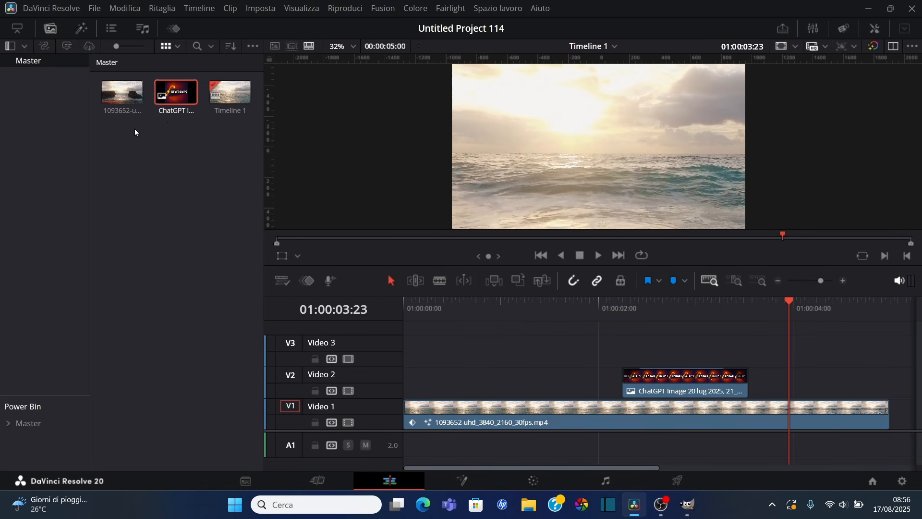
Switch to GIMP and paint a green brush stroke across the upper part and another across the lower part of the keyframes image
left_click(169, 100)
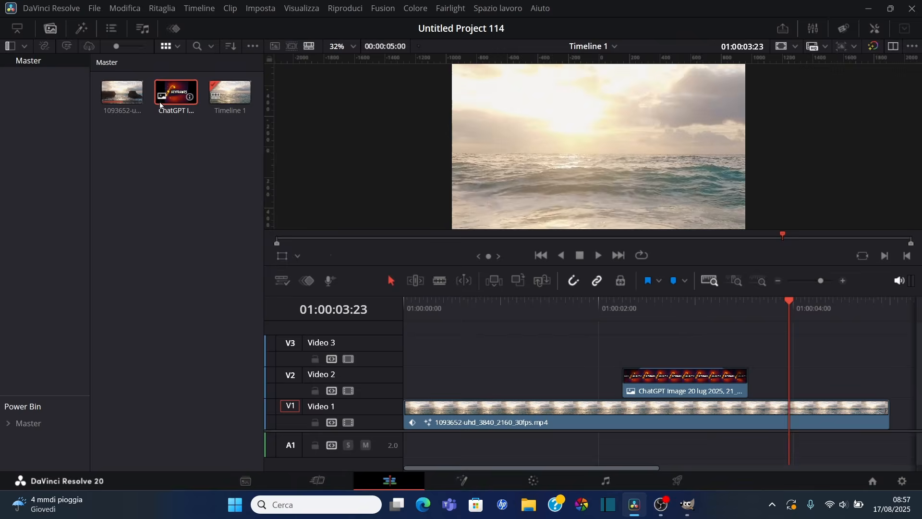
left_click(690, 512)
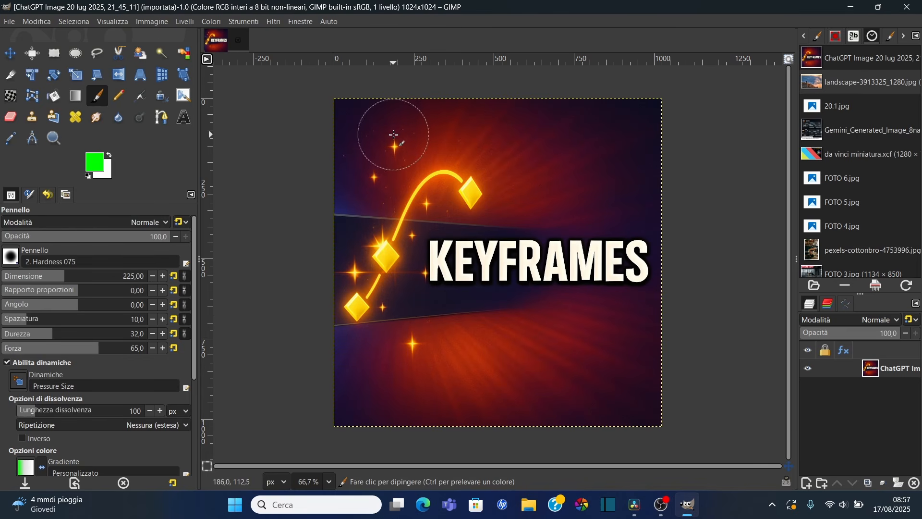
left_click_drag(389, 140, 629, 139)
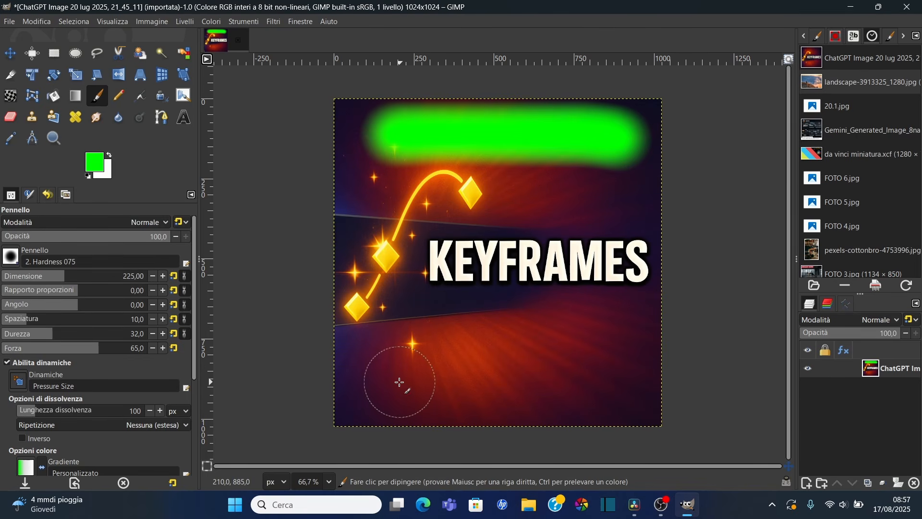
left_click_drag(389, 382, 634, 382)
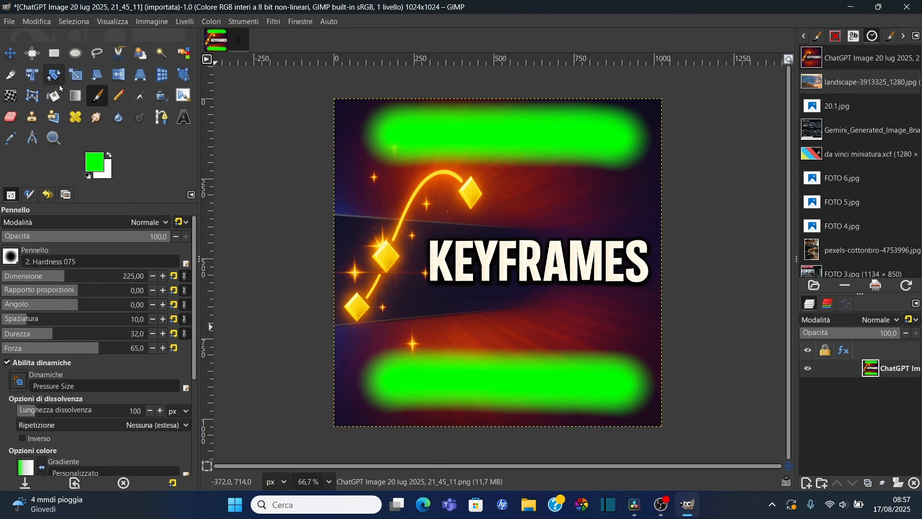
Export the painted image as ChatGPT Image 20 lug 2025, 21_45_11.png to the Downloads folder, keeping the PNG export options
left_click(10, 22)
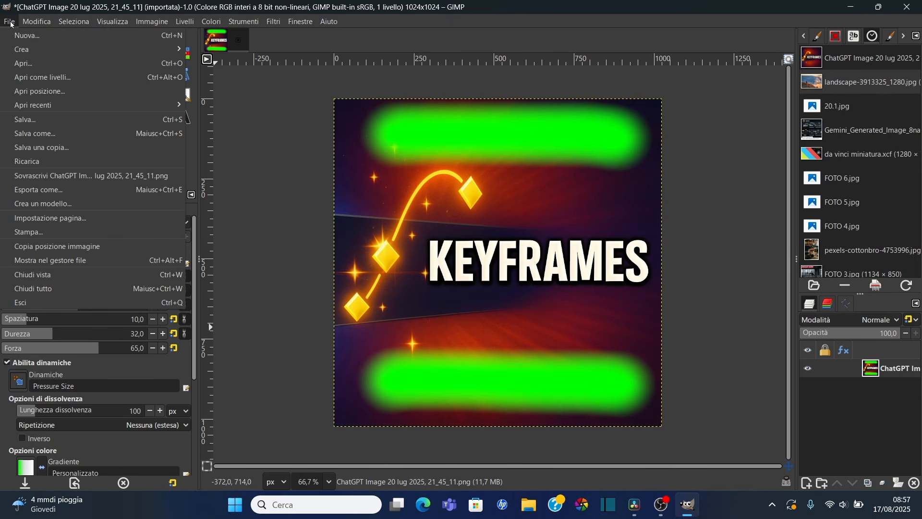
left_click(41, 189)
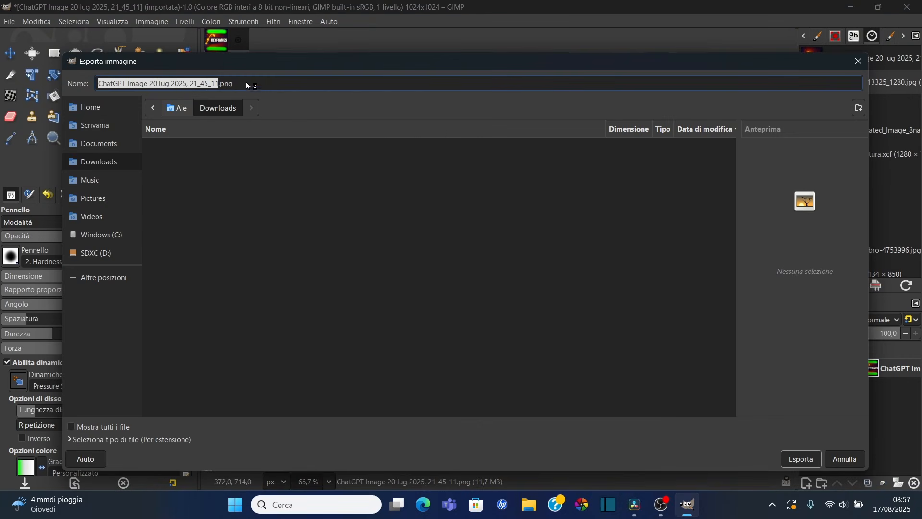
key("Return")
left_click(374, 326)
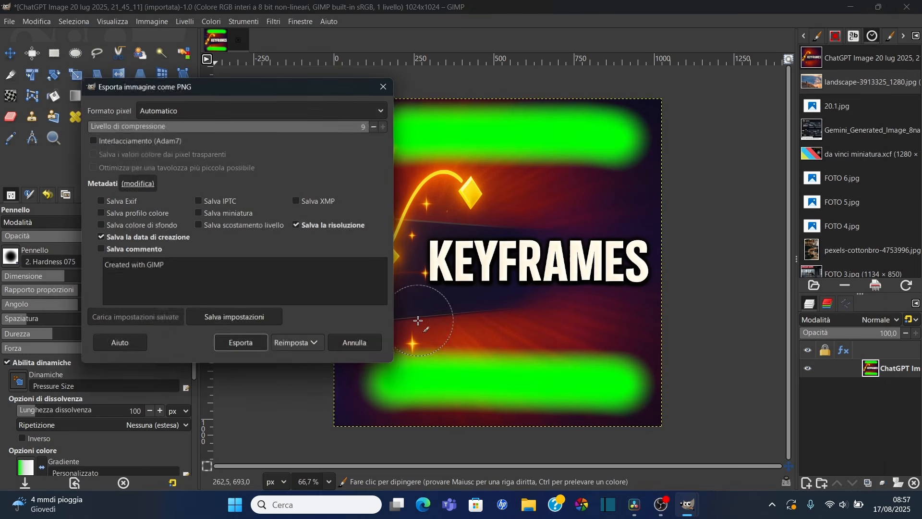
left_click(244, 345)
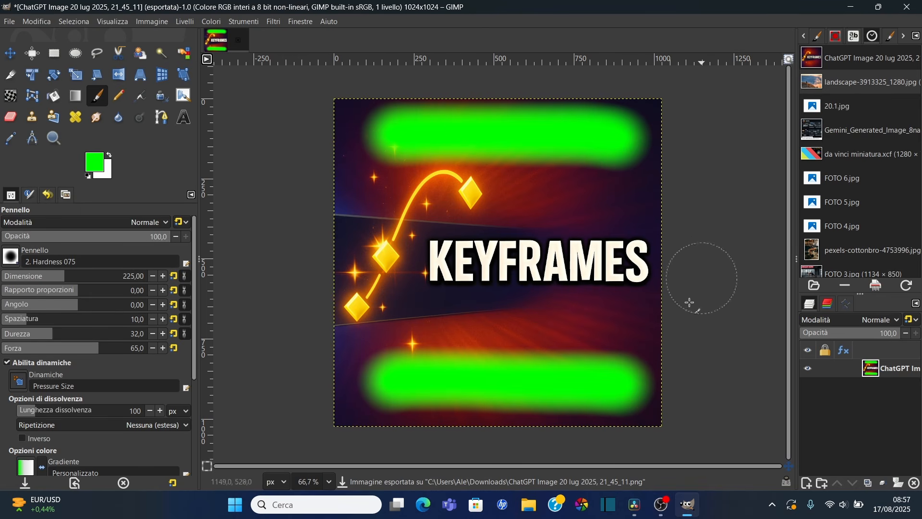
Switch back to DaVinci Resolve, view the edited keyframes image from the media pool and play the timeline across its clip
left_click(635, 505)
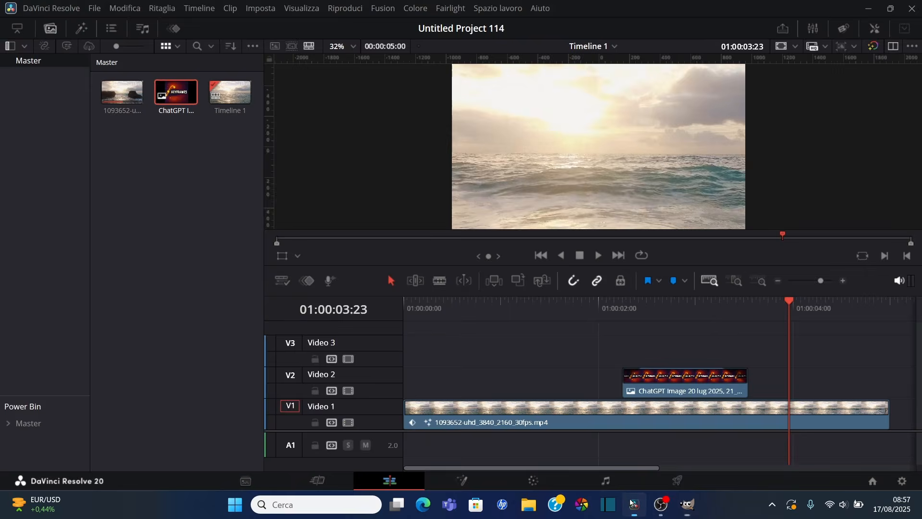
left_click(170, 90)
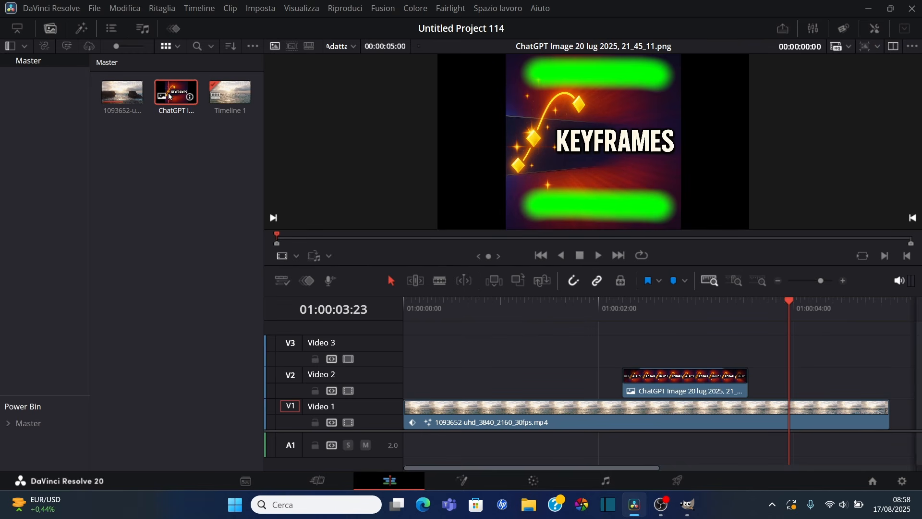
left_click(580, 310)
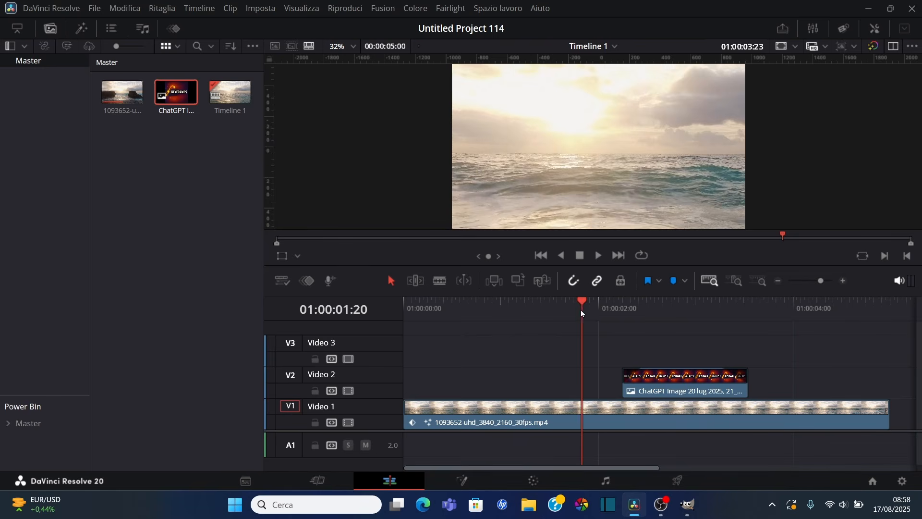
key("space")
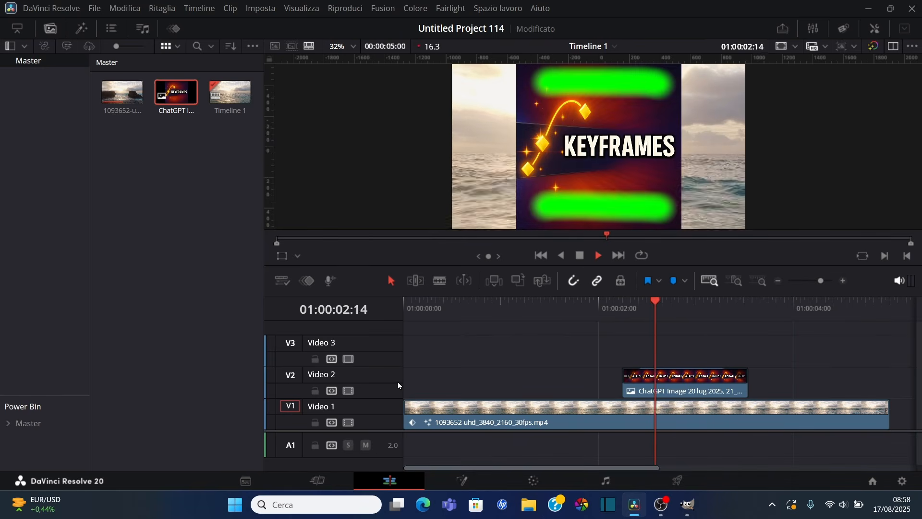
left_click(580, 256)
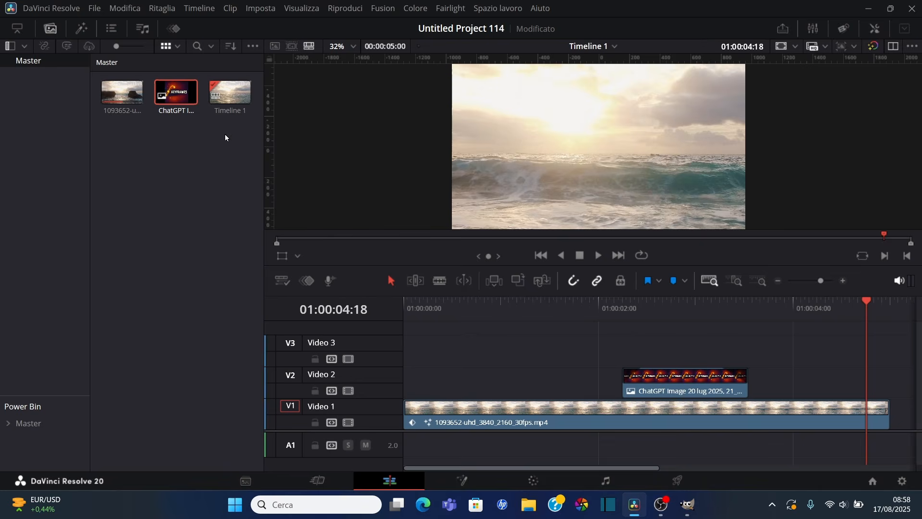
left_click(178, 104)
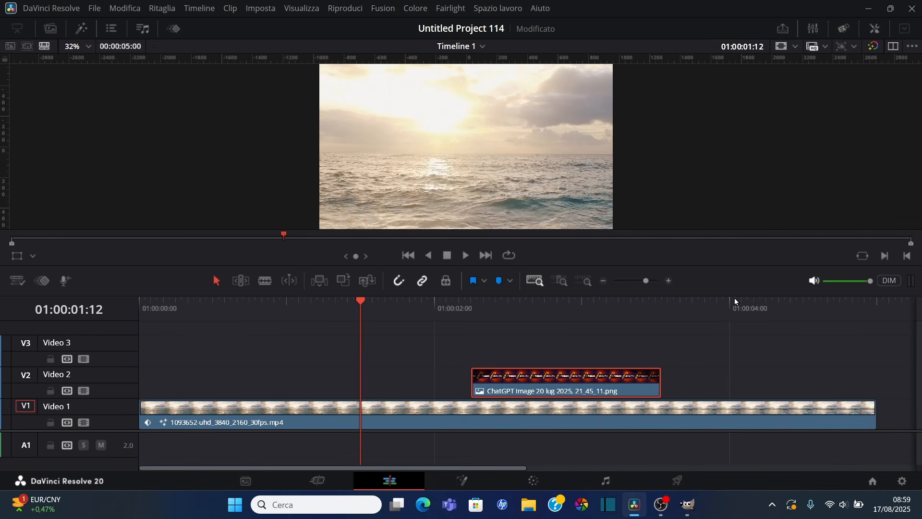
Jump the playhead to the pointer at several points before, over and after the image clip
left_click(745, 350)
left_click(373, 354)
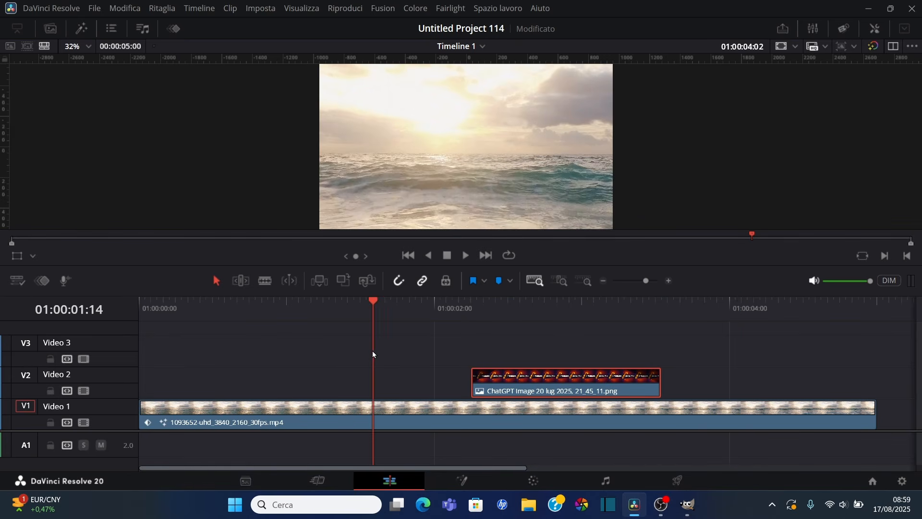
left_click(261, 336)
left_click(534, 335)
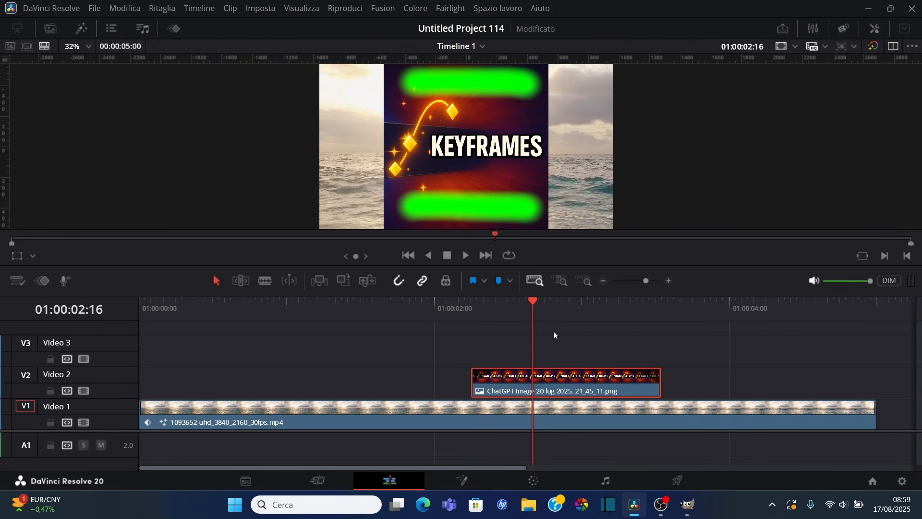
left_click(598, 328)
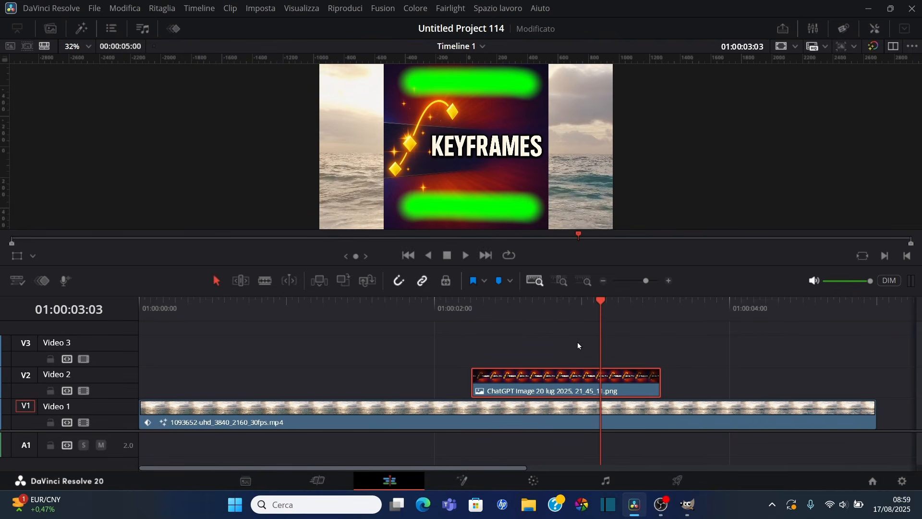
left_click(318, 307)
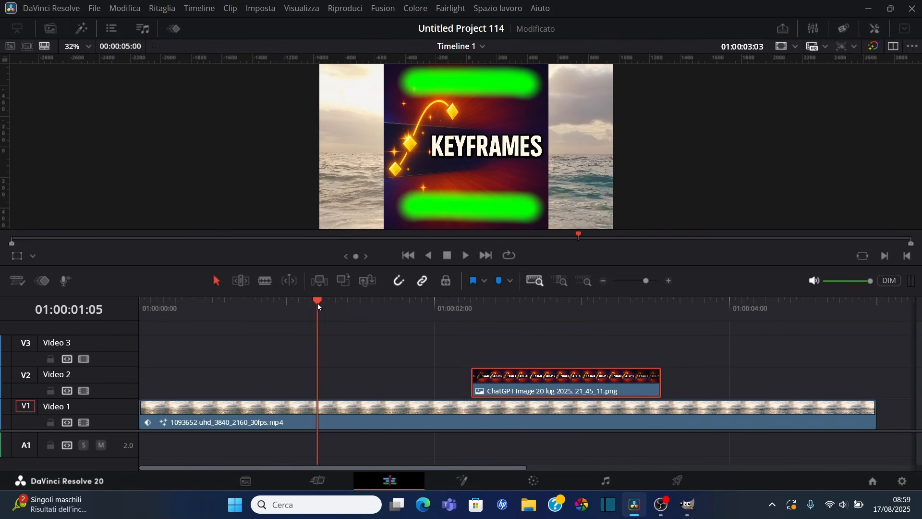
left_click(625, 306)
left_click(742, 305)
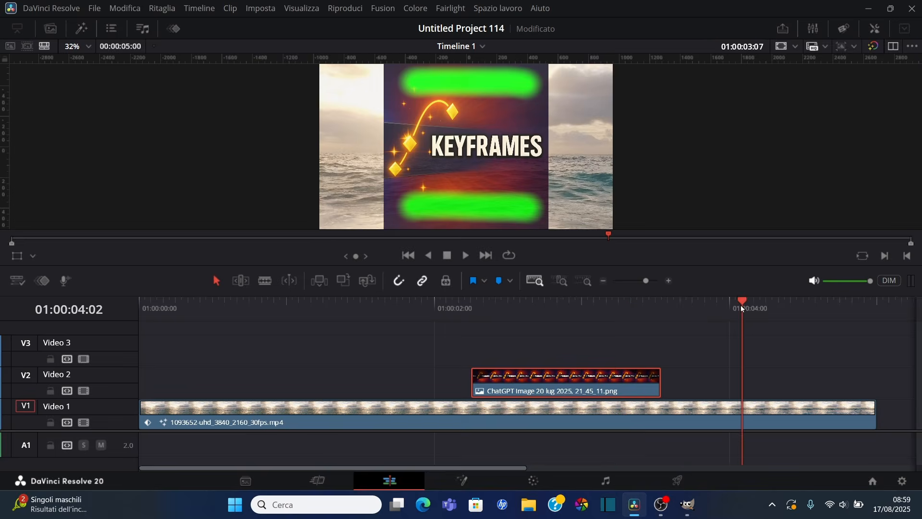
left_click(189, 327)
left_click(747, 336)
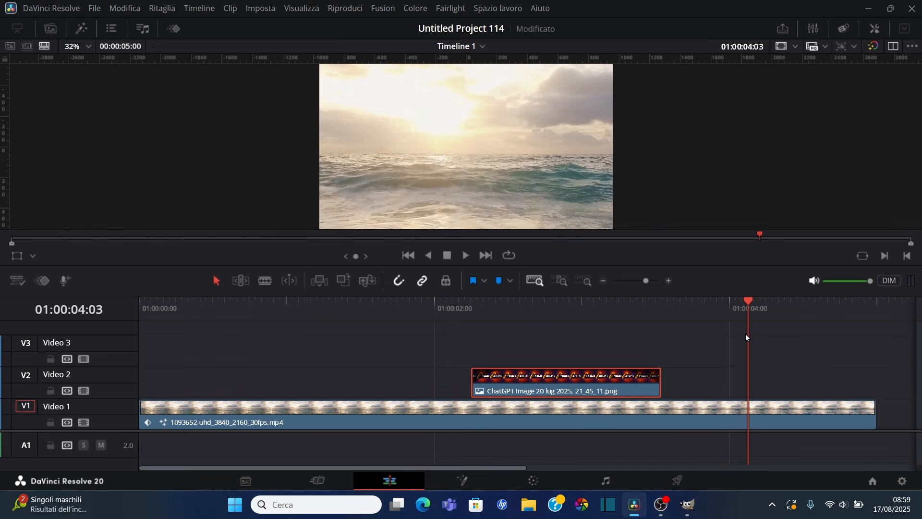
left_click(321, 307)
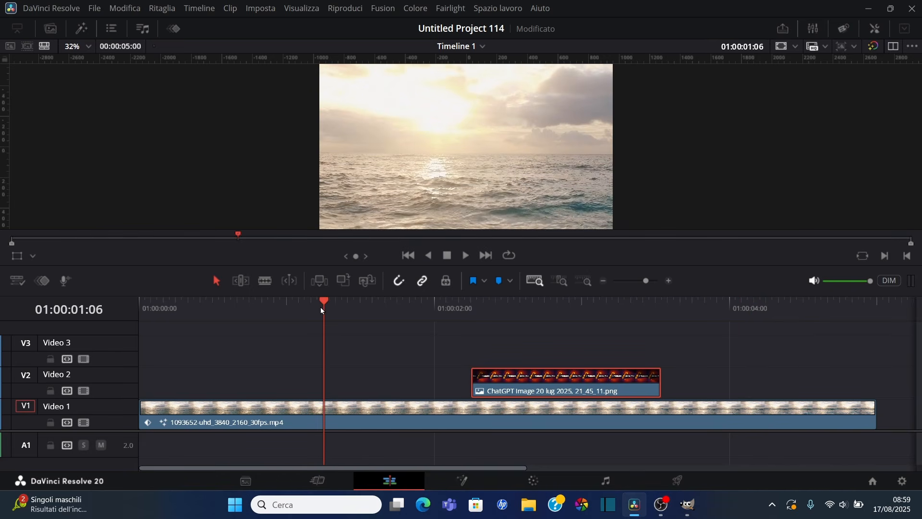
left_click_drag(319, 310, 416, 348)
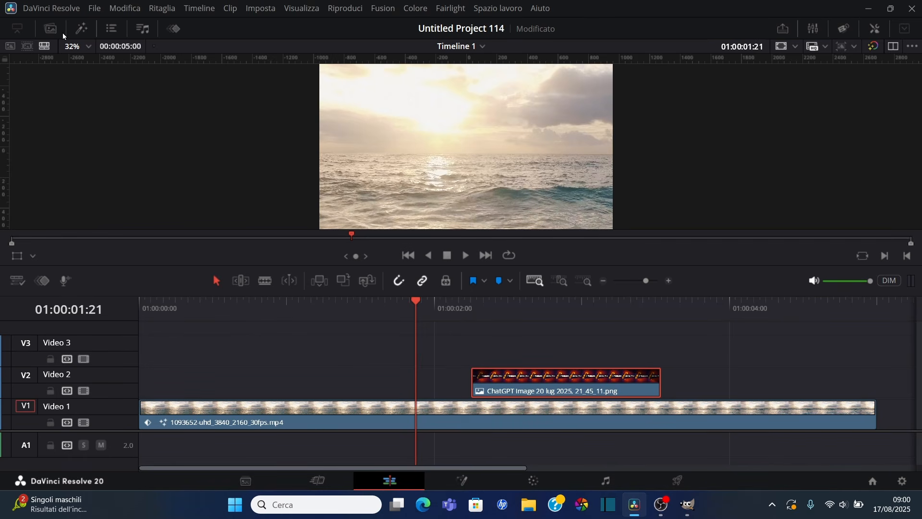
Open the keyboard customization, search the commands for "mouse" and expand the Raggiungi group to view the Mouse Pointer shortcut
left_click(53, 11)
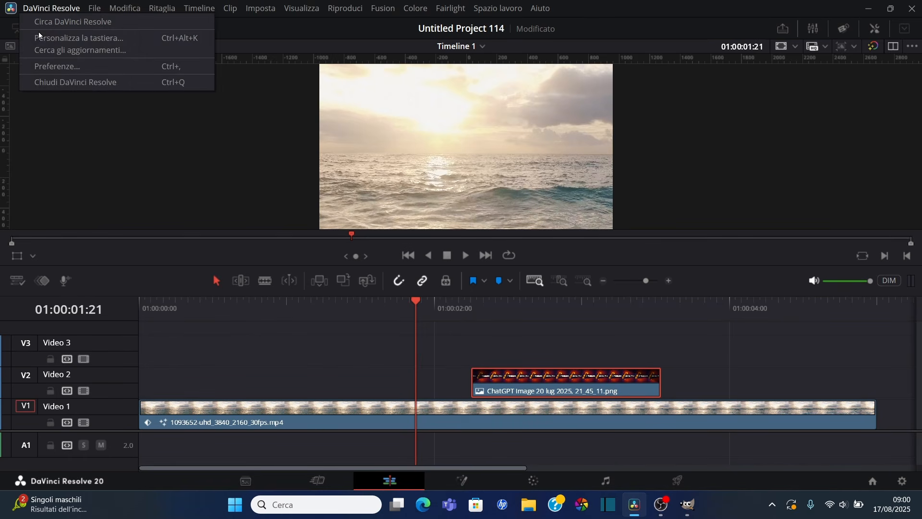
left_click(70, 38)
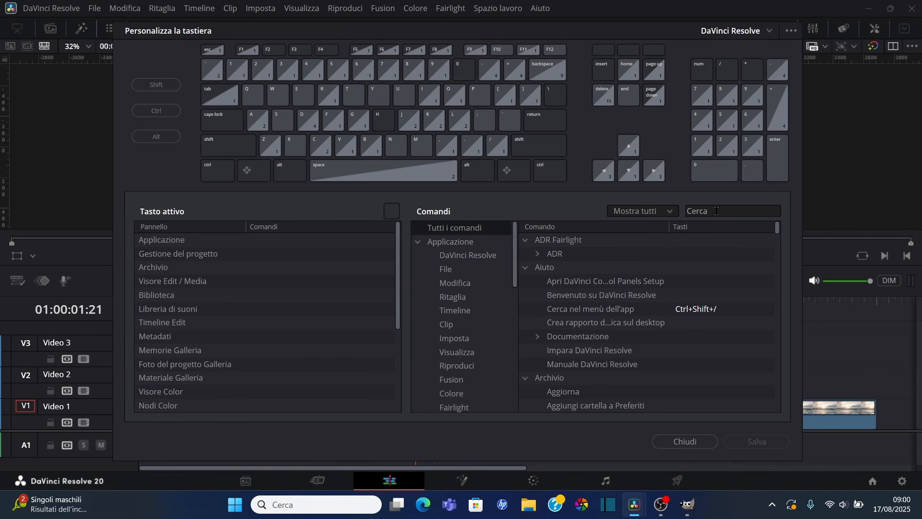
left_click(719, 211)
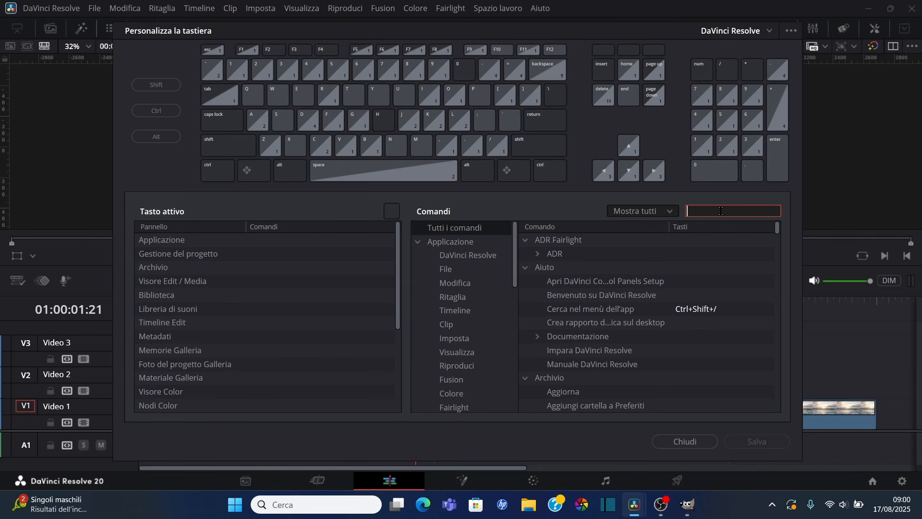
type("mouse")
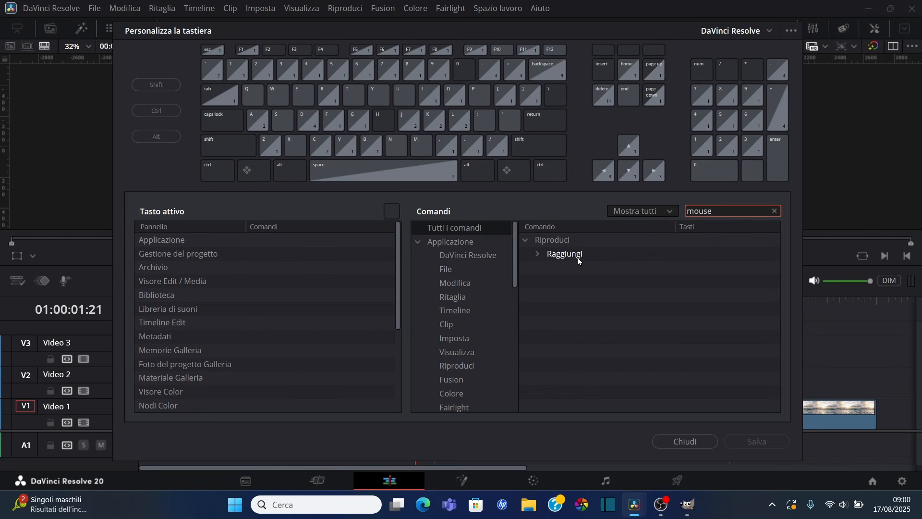
left_click(537, 255)
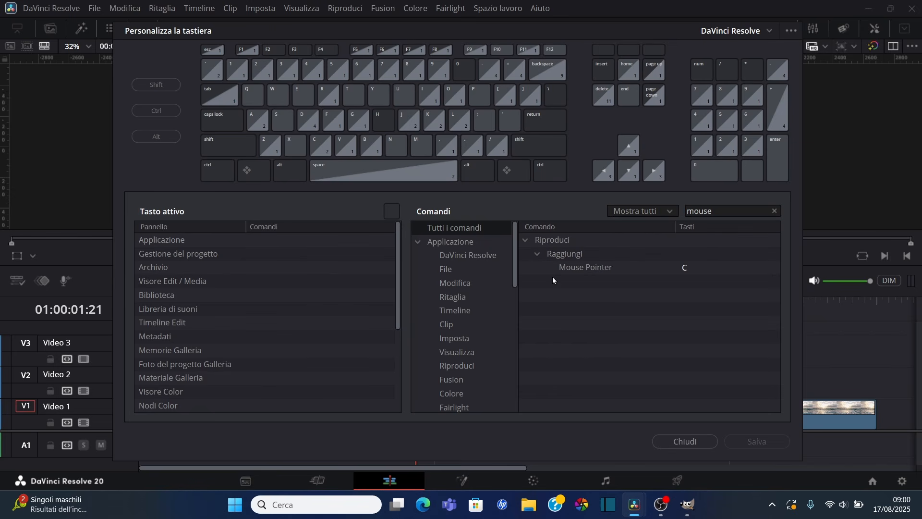
Inspect the key assigned to the Mouse Pointer command and close the keyboard customization
left_click(684, 268)
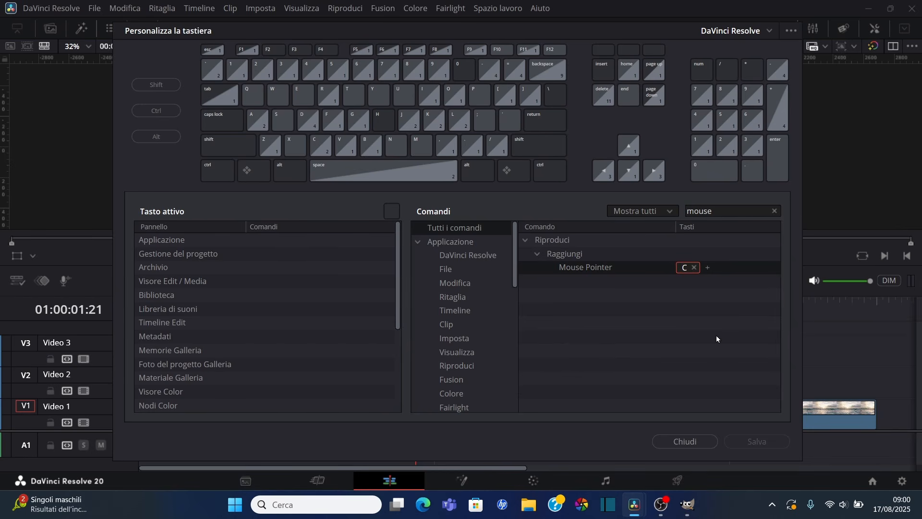
left_click(692, 442)
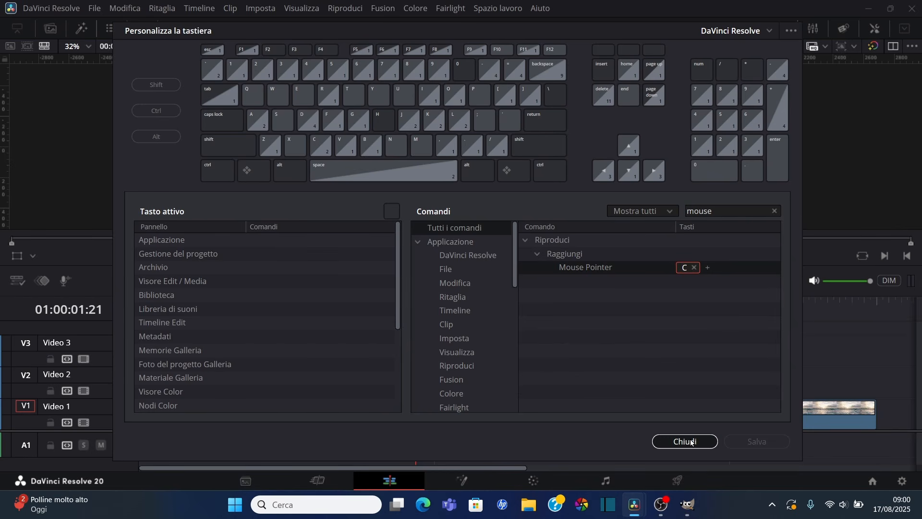
left_click(690, 440)
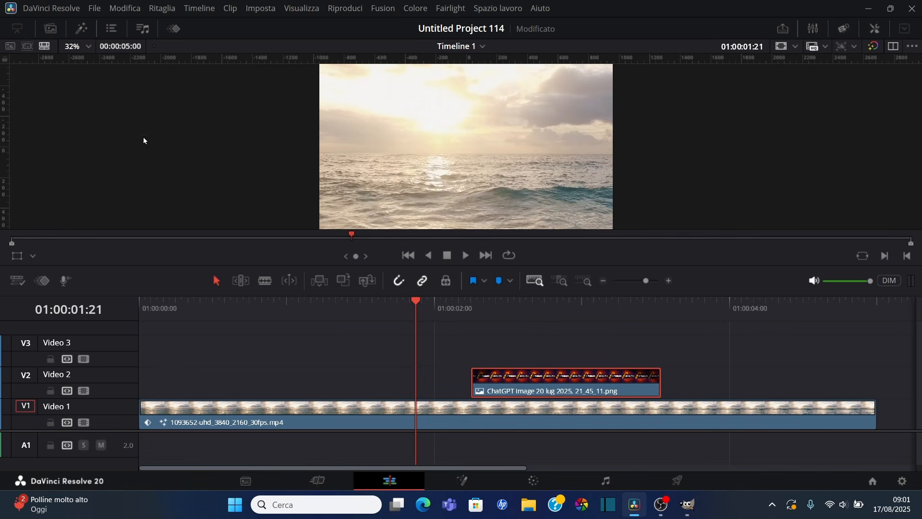
Examine the media pool's clip metadata columns in a widened list view, and restore the thumbnail view and original width
left_click(52, 29)
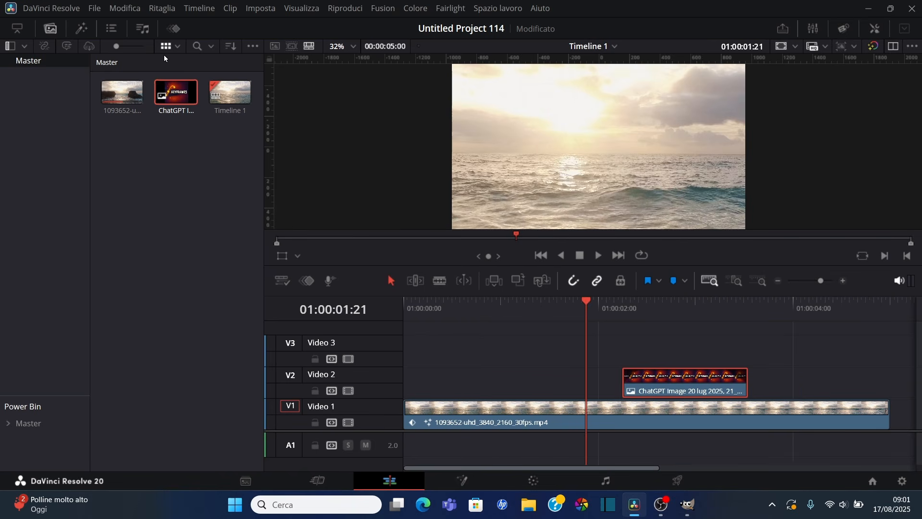
left_click(179, 48)
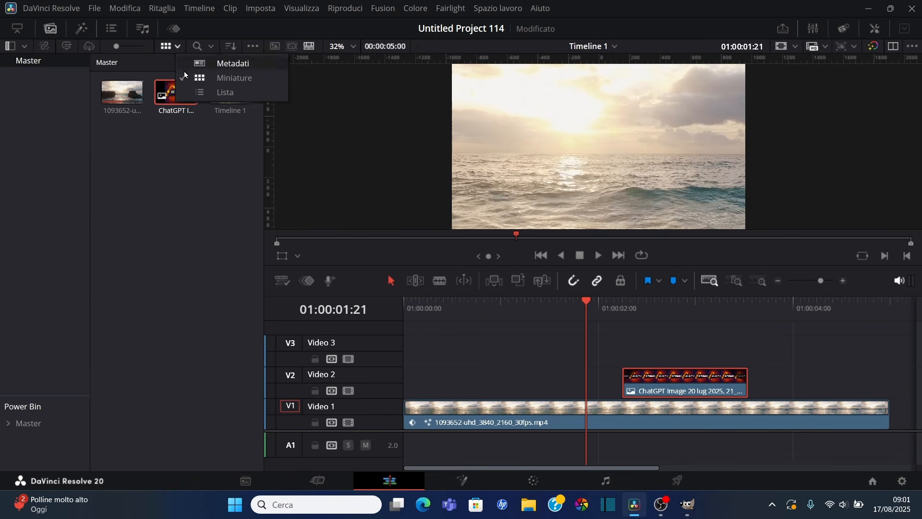
left_click(225, 91)
left_click(137, 117)
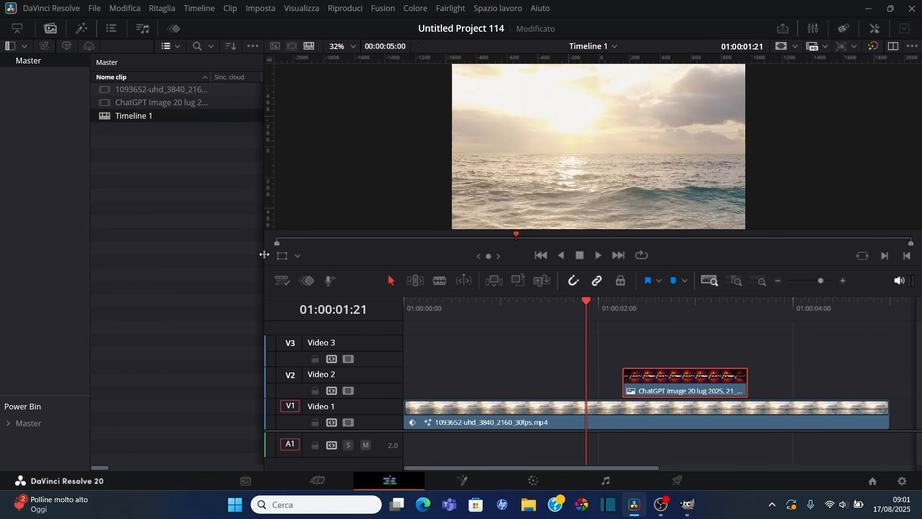
left_click_drag(264, 255, 384, 255)
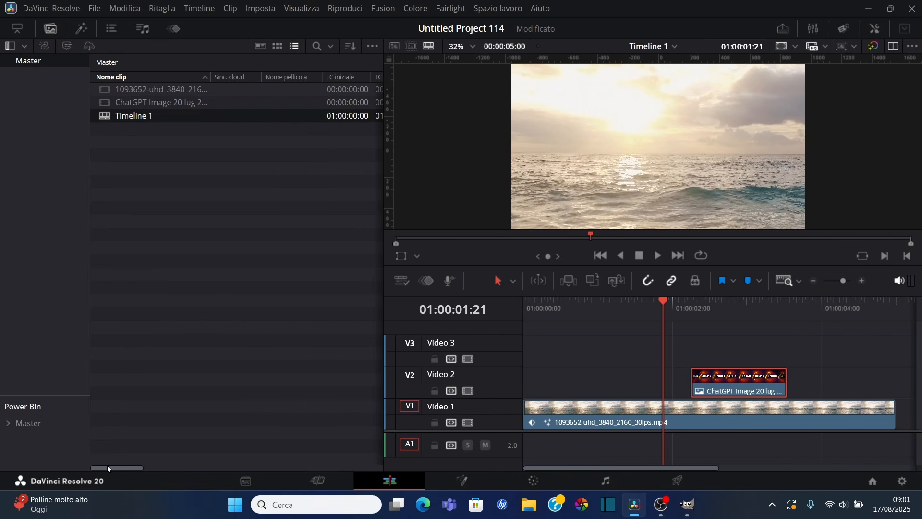
left_click_drag(109, 465, 198, 471)
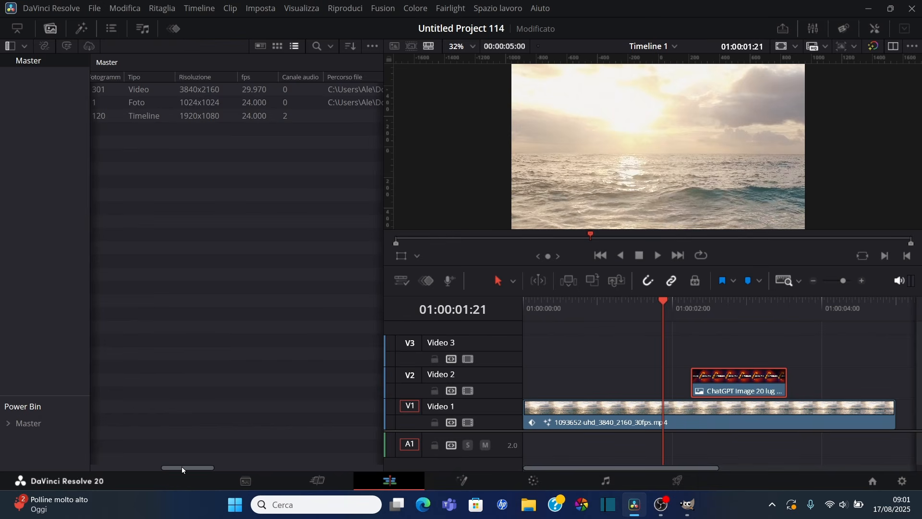
left_click_drag(182, 467, 116, 466)
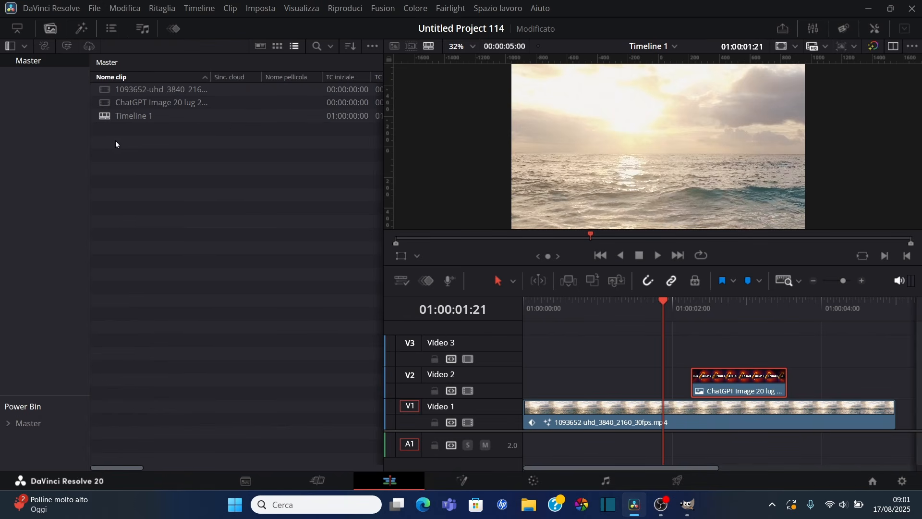
left_click(278, 46)
left_click_drag(385, 213, 264, 212)
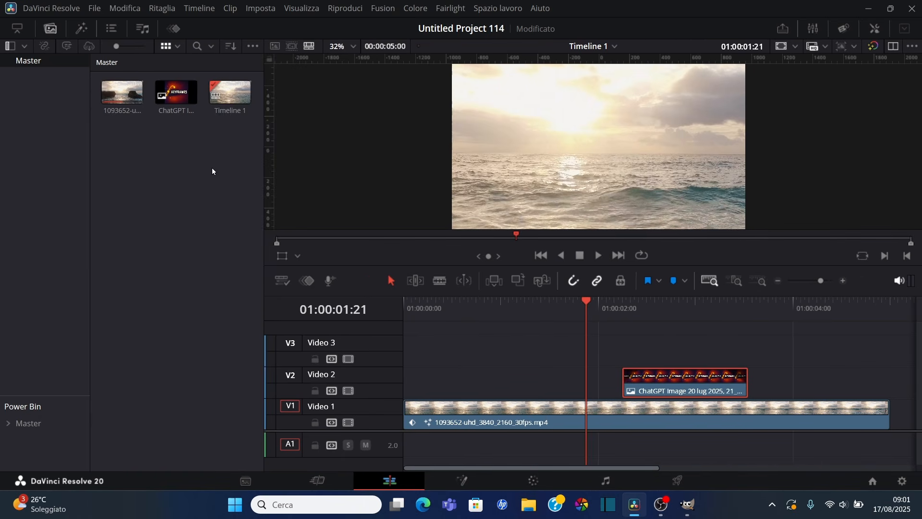
Examine Timeline 1's format settings with Use project settings turned off, and cancel the dialog
right_click(225, 95)
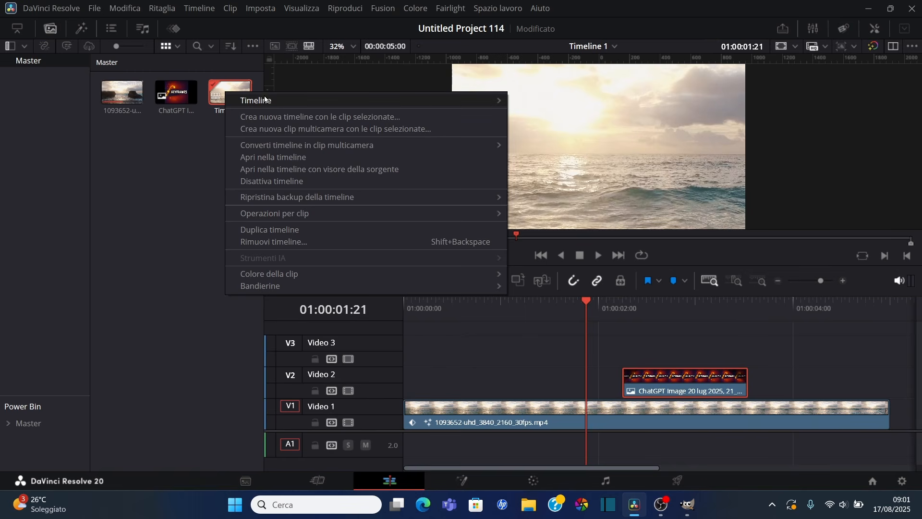
mouse_move(267, 100)
left_click(586, 99)
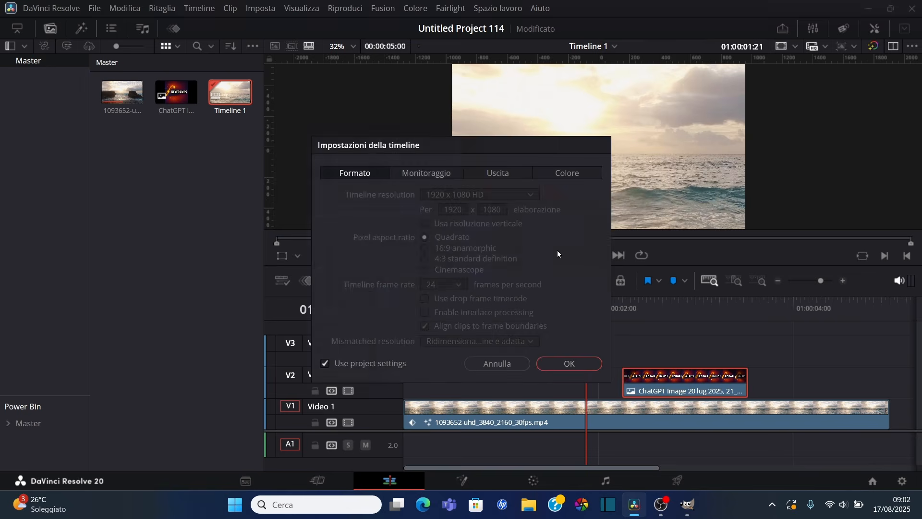
left_click(325, 364)
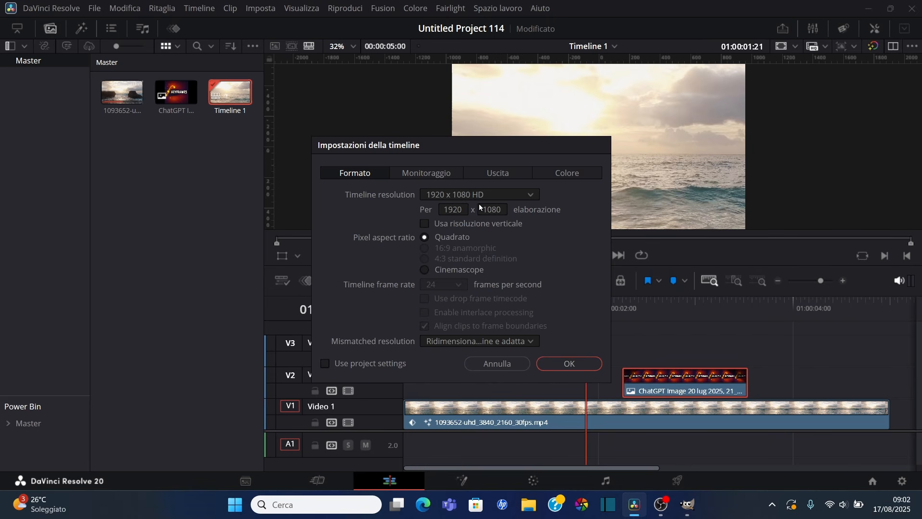
left_click(506, 364)
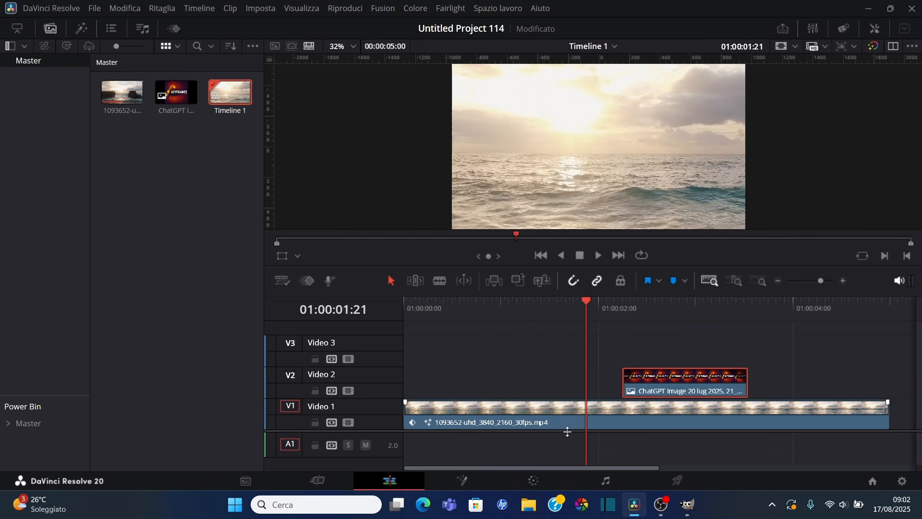
View the timeline resolution presets on the Color page and open the custom timeline settings with Use project settings turned off
left_click(536, 482)
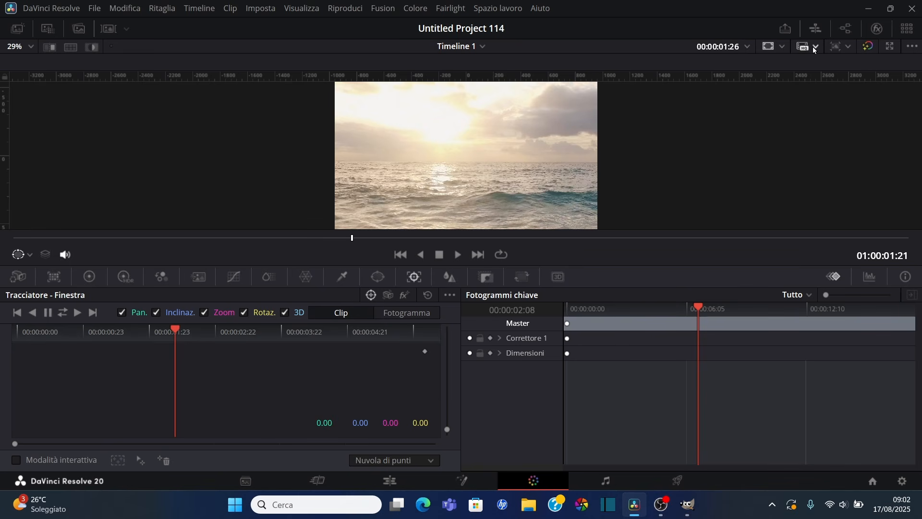
left_click(849, 48)
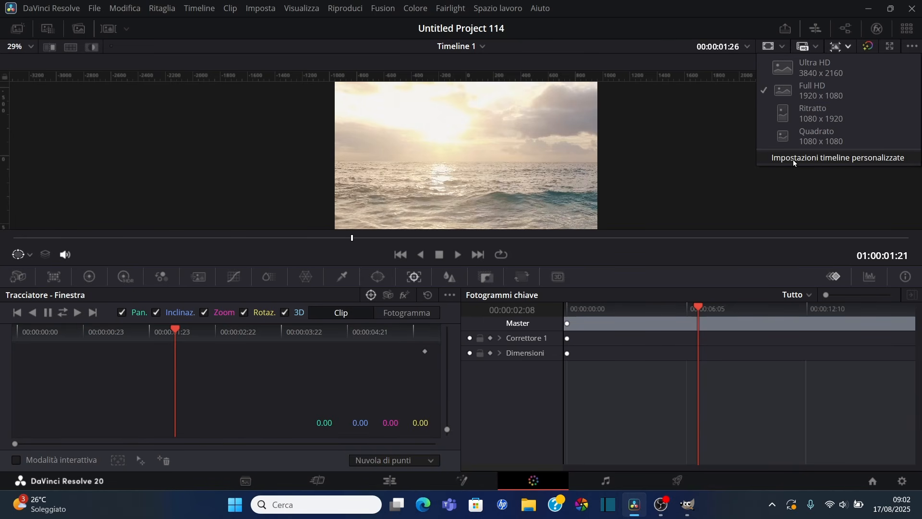
left_click(822, 158)
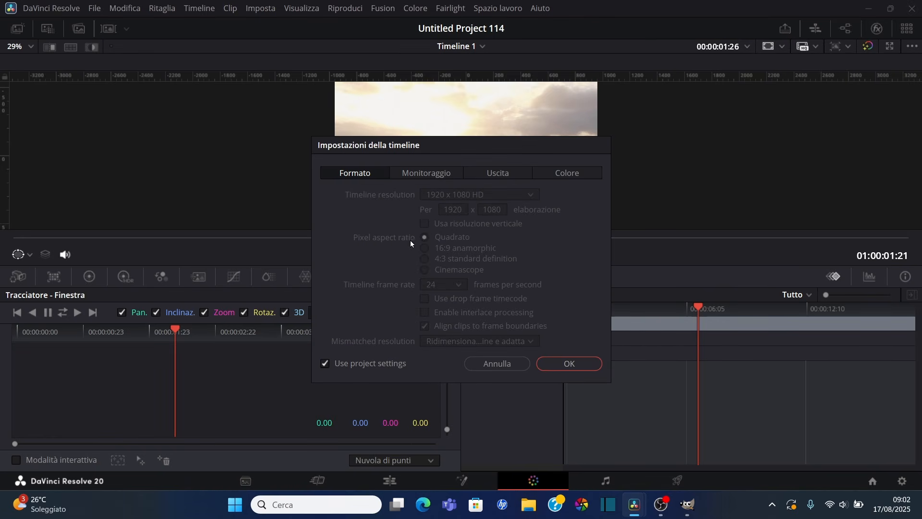
left_click(325, 364)
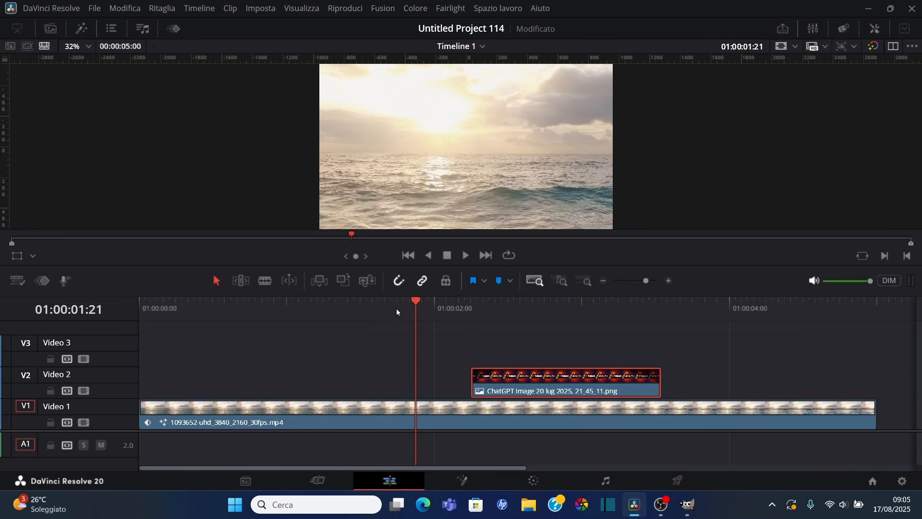
Mark a timeline range with the in point at 01:00:01:21 and the out point at 01:00:03:03
key("i")
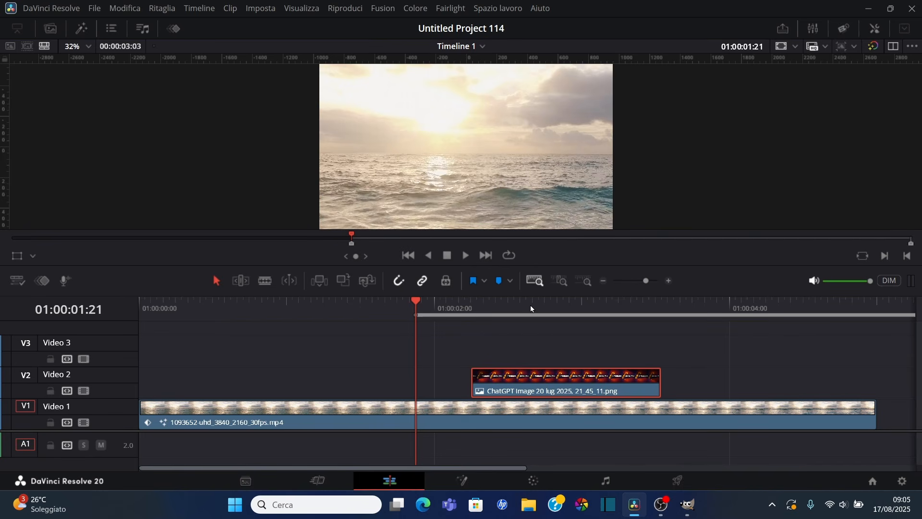
left_click(601, 299)
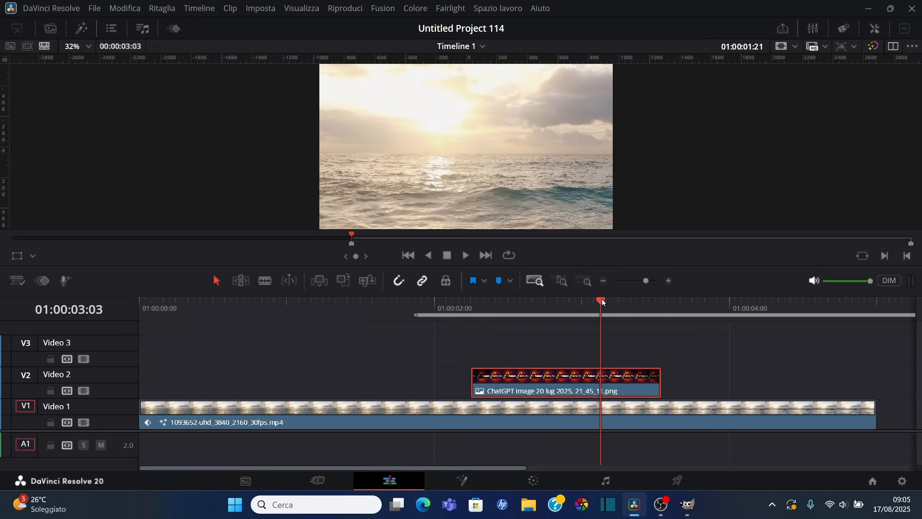
key("o")
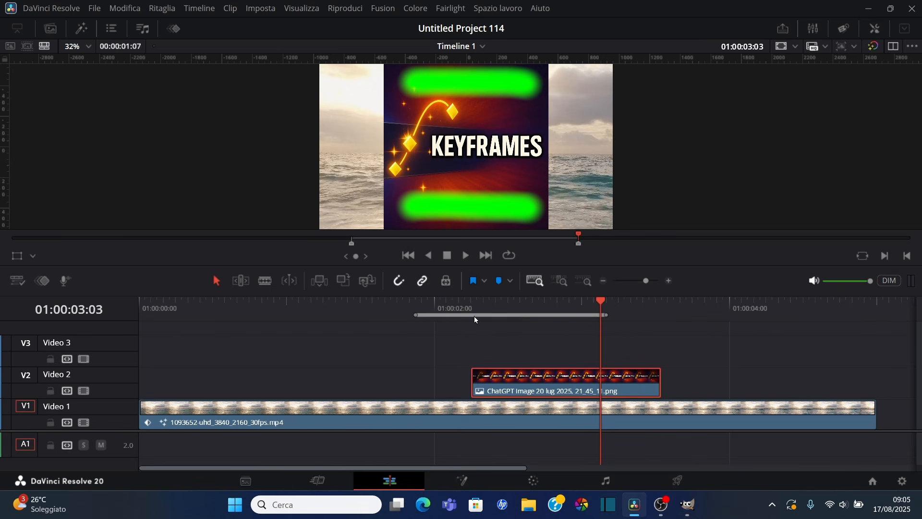
Create a subclip from the marked timeline range with the media pool shown
right_click(521, 318)
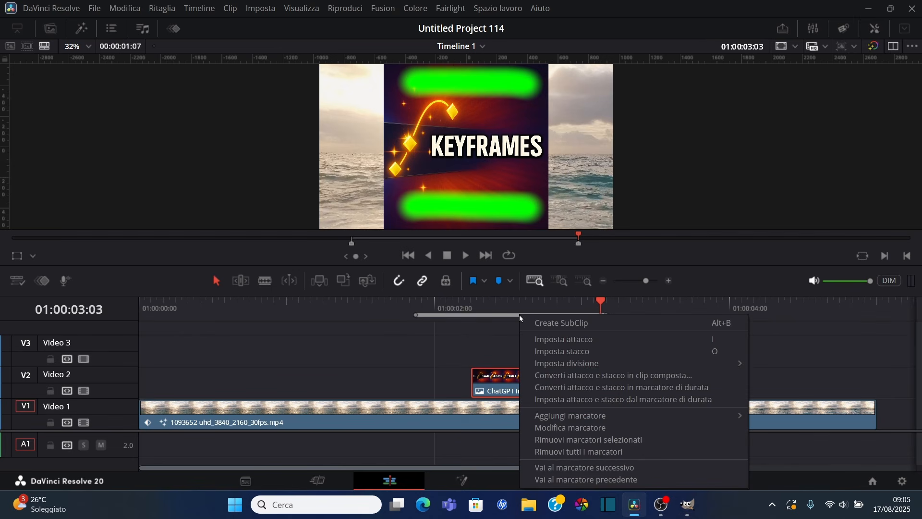
left_click(551, 323)
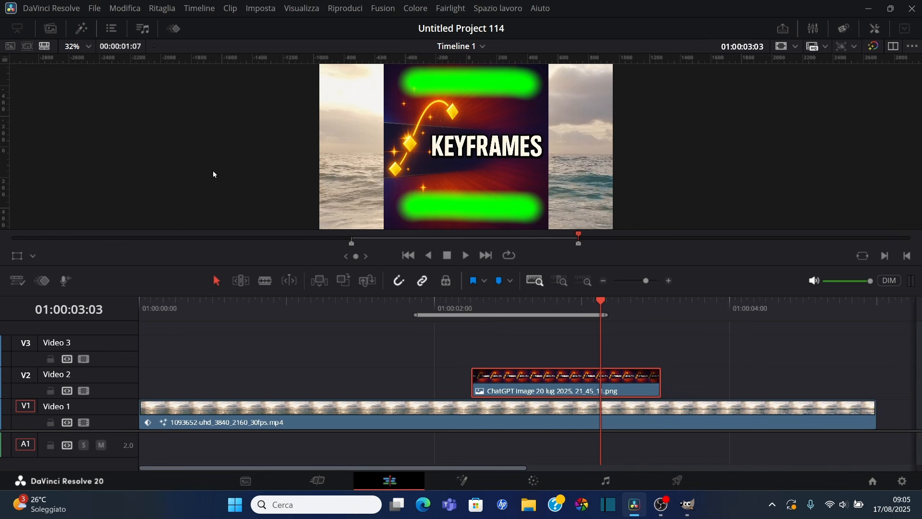
left_click(50, 29)
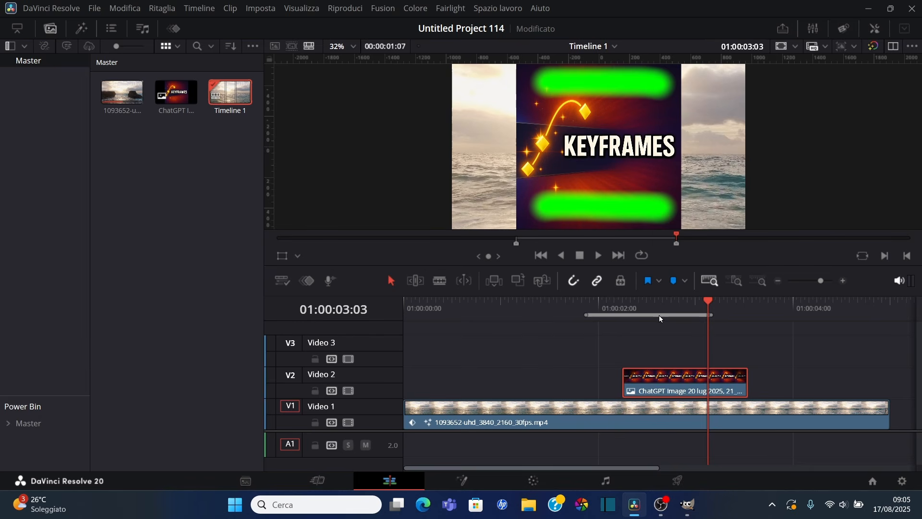
right_click(659, 315)
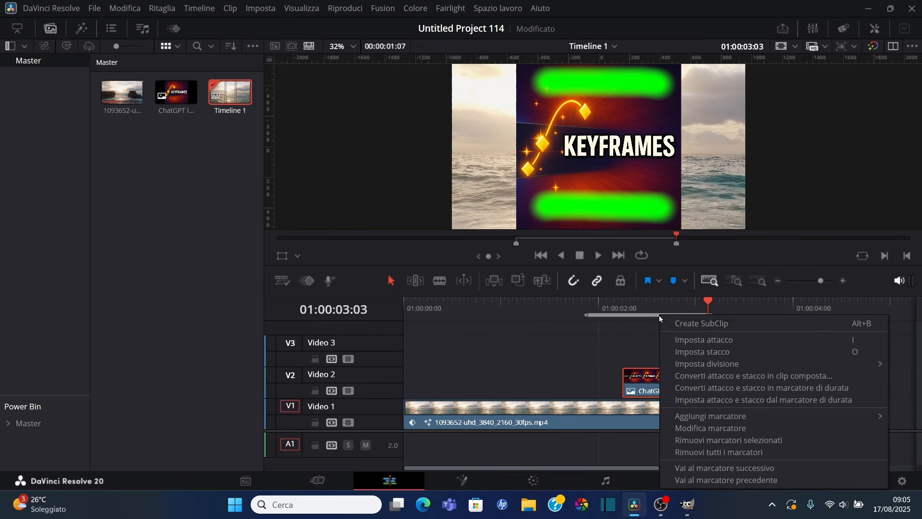
left_click(714, 325)
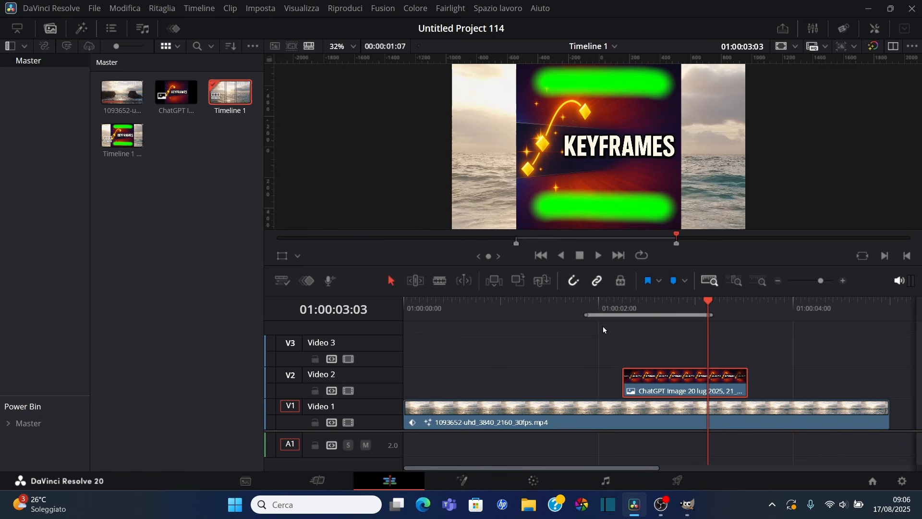
Split the timeline clips at the in and out points, 01:00:01:21 and 01:00:03:03, and save the project
left_click(648, 335)
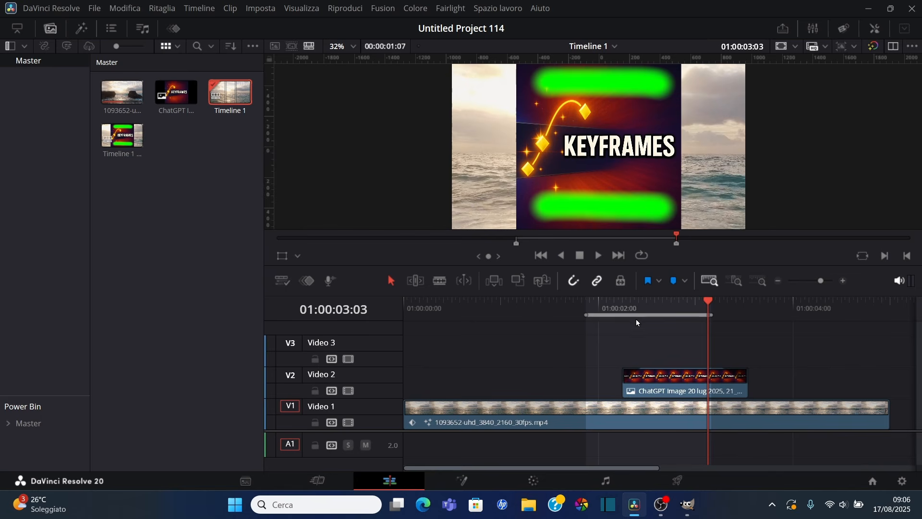
left_click(586, 305)
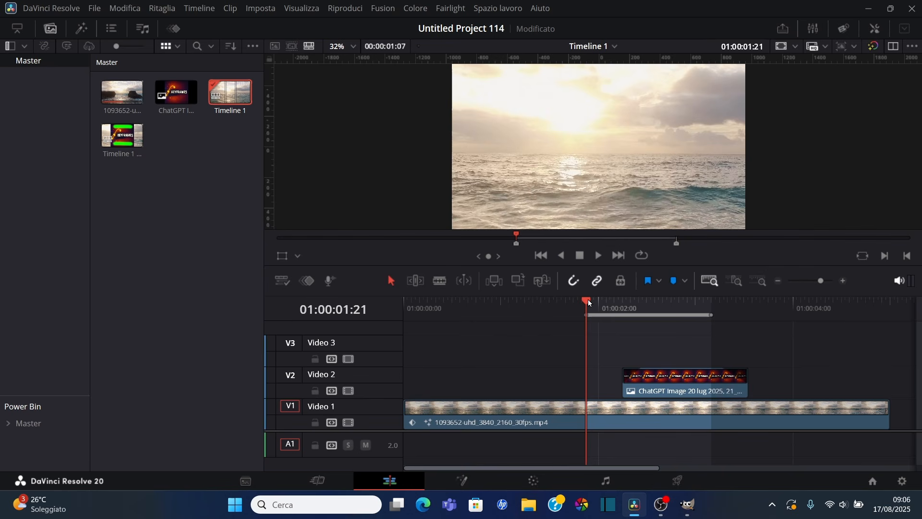
key("ctrl+b")
left_click(711, 308)
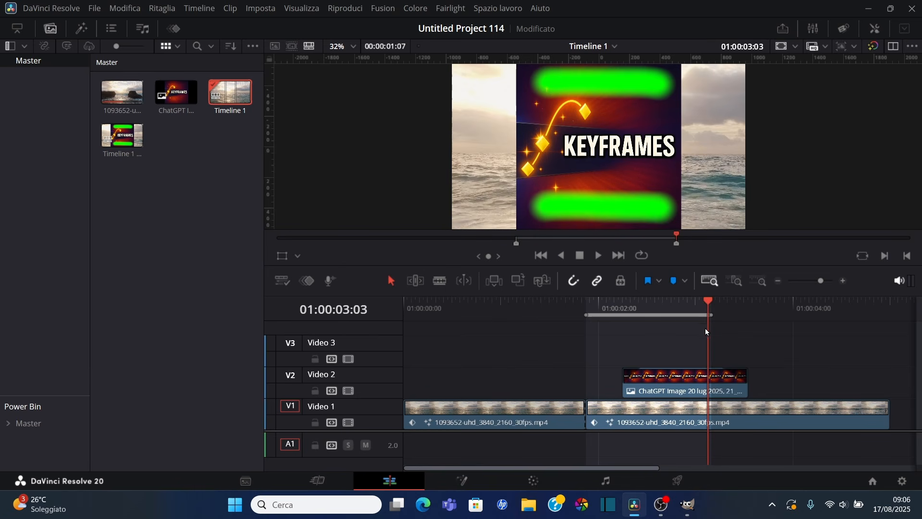
key("ctrl+b")
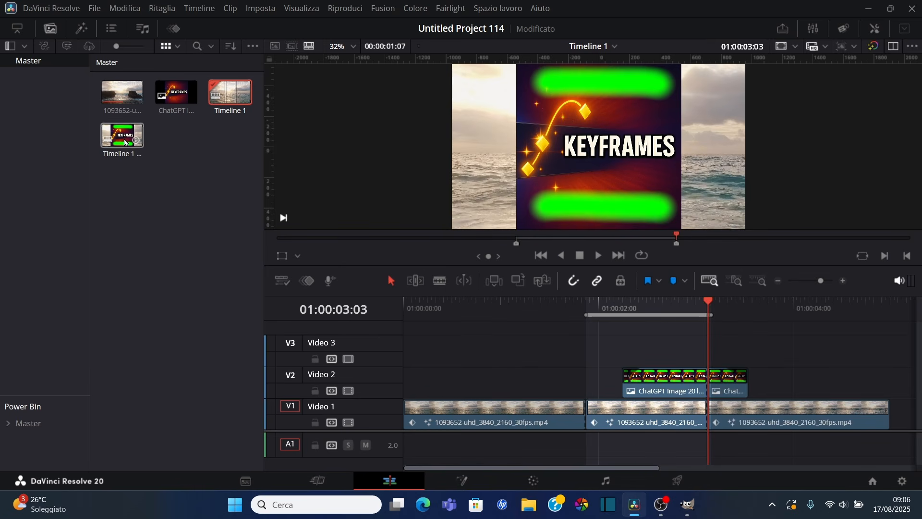
key("ctrl+s")
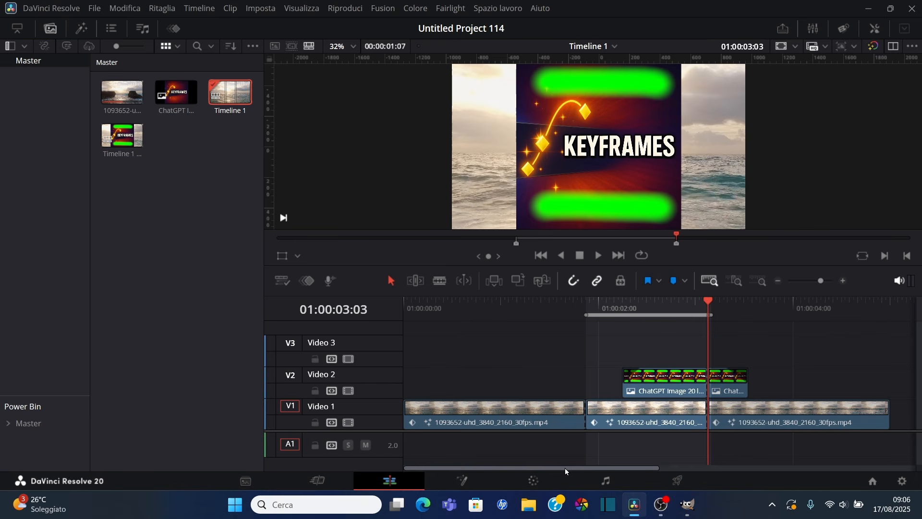
Place the new subclip on Video 1 after the existing clips at 01:00:05:19 and play it through
left_click_drag(566, 469, 706, 508)
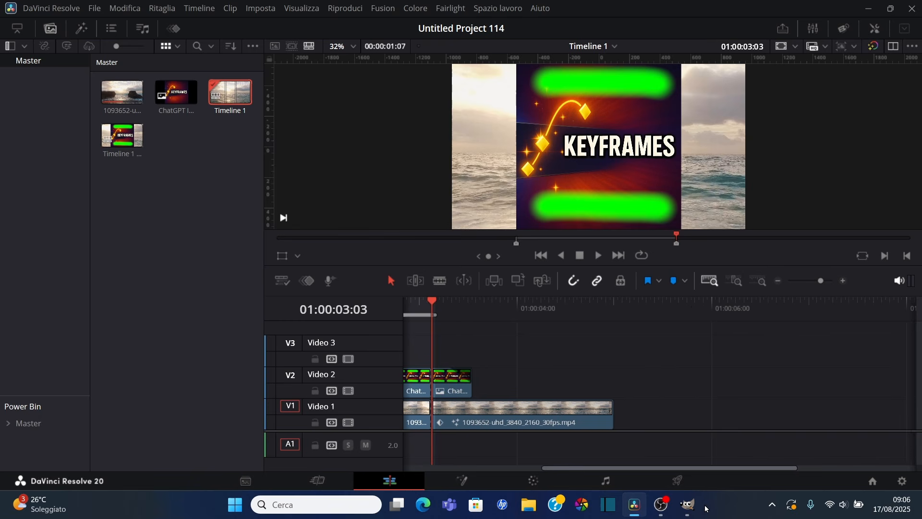
left_click(691, 308)
left_click_drag(127, 139, 823, 427)
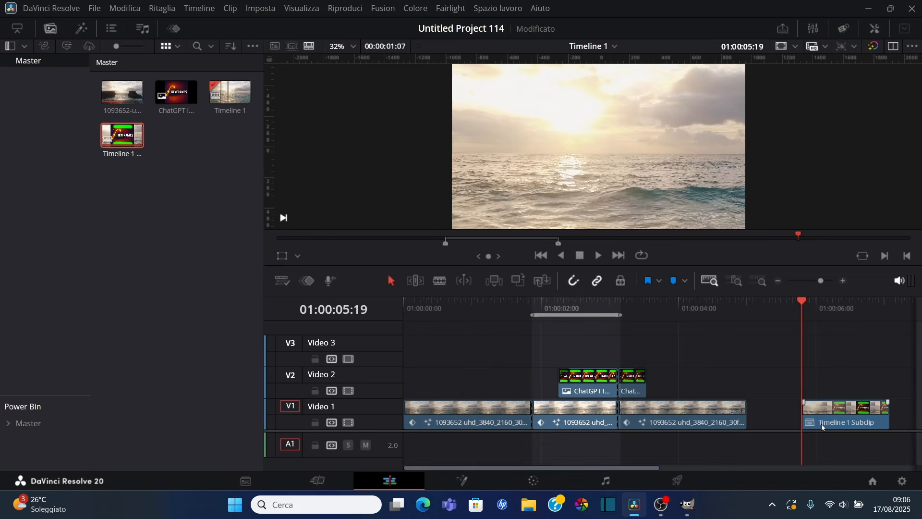
left_click(598, 255)
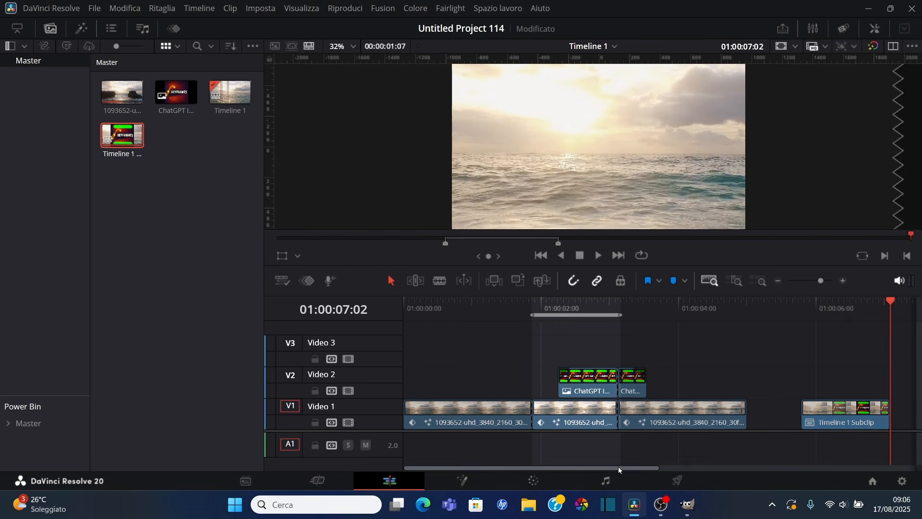
left_click_drag(618, 466, 720, 478)
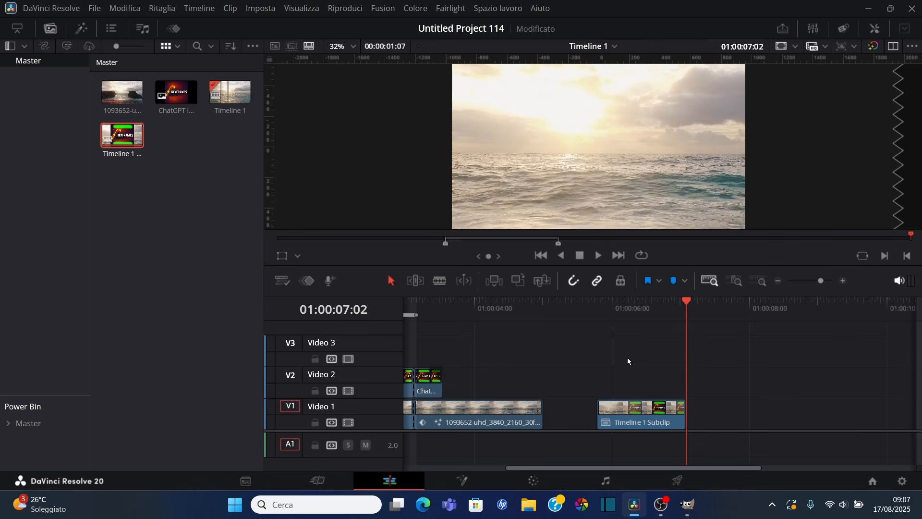
Decompose the subclip on Video 1 in place using only its clips
right_click(631, 419)
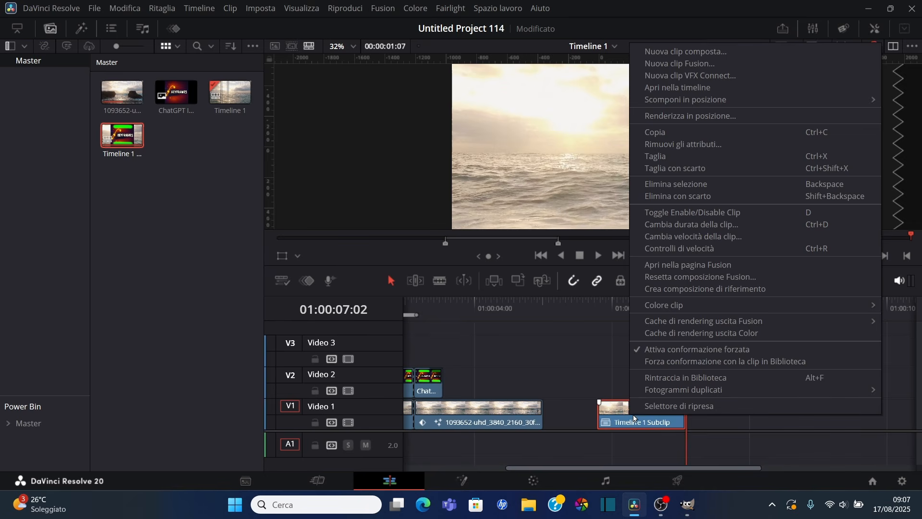
mouse_move(704, 100)
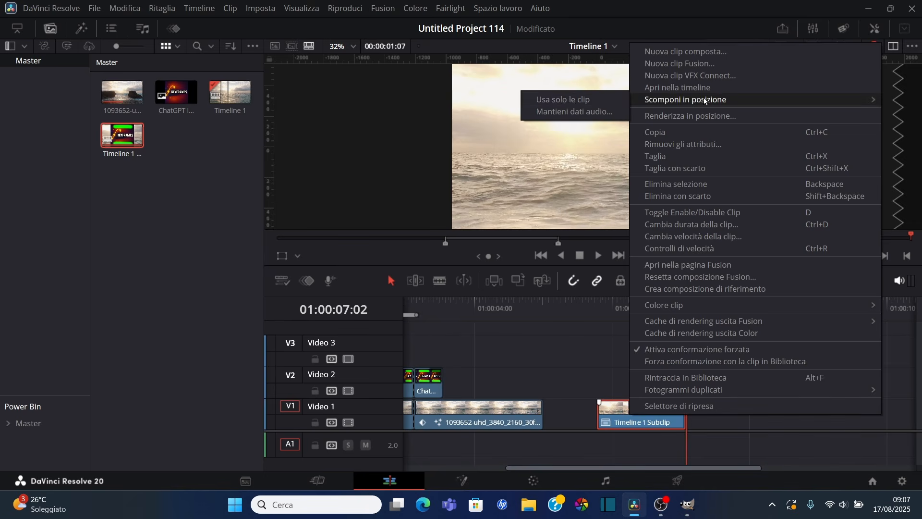
left_click(562, 100)
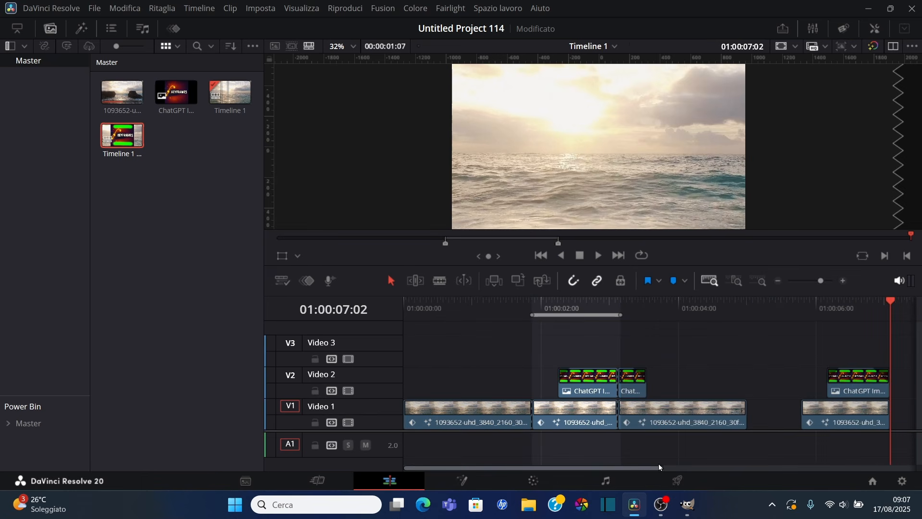
left_click_drag(639, 465, 695, 466)
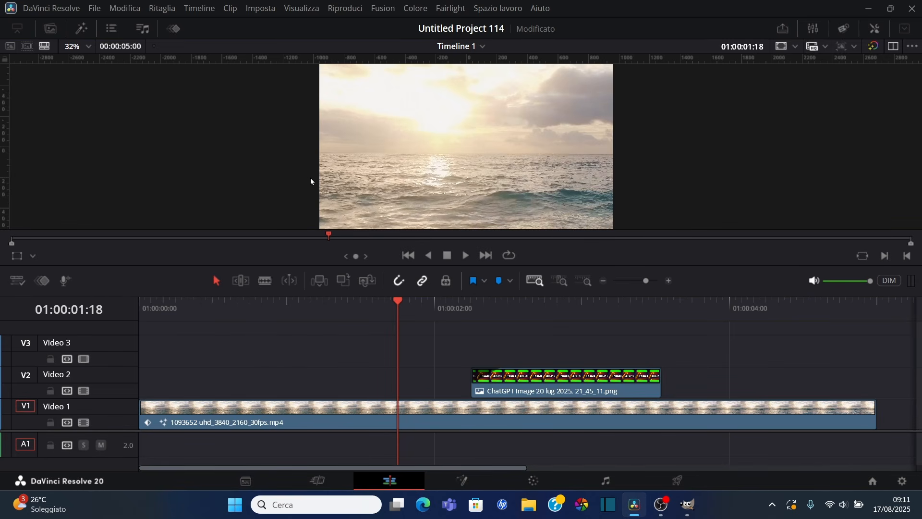
Select the Video 1 clip under the playhead, search Fusion's tool list for "magic", and close the search without adding a tool
key("shift+v")
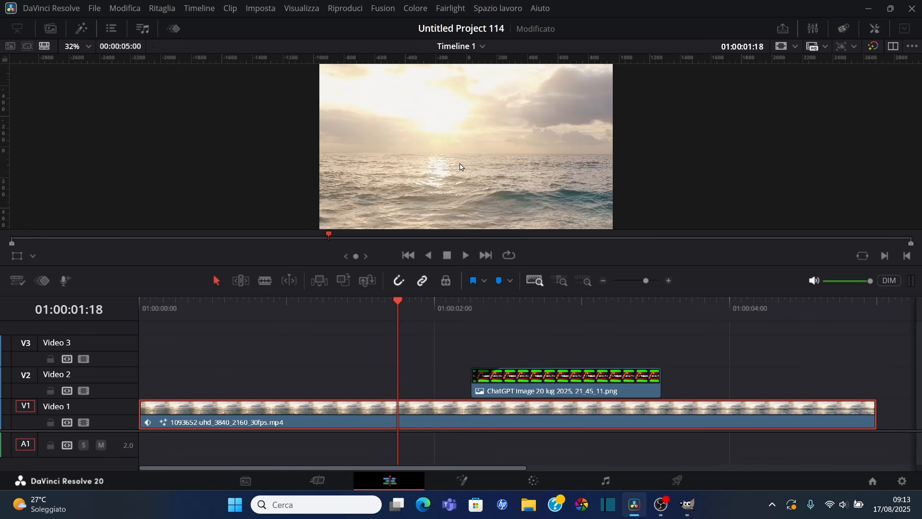
left_click(465, 481)
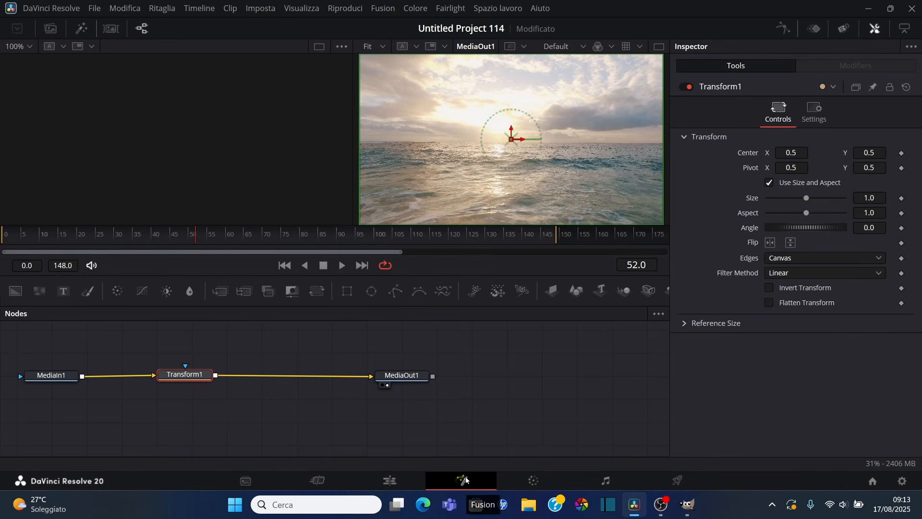
key("shift+space")
type("trans")
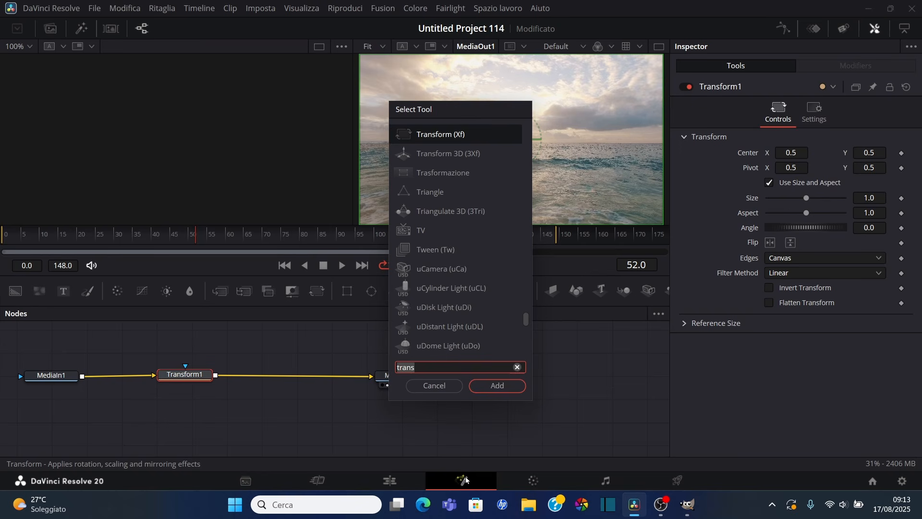
type("magic")
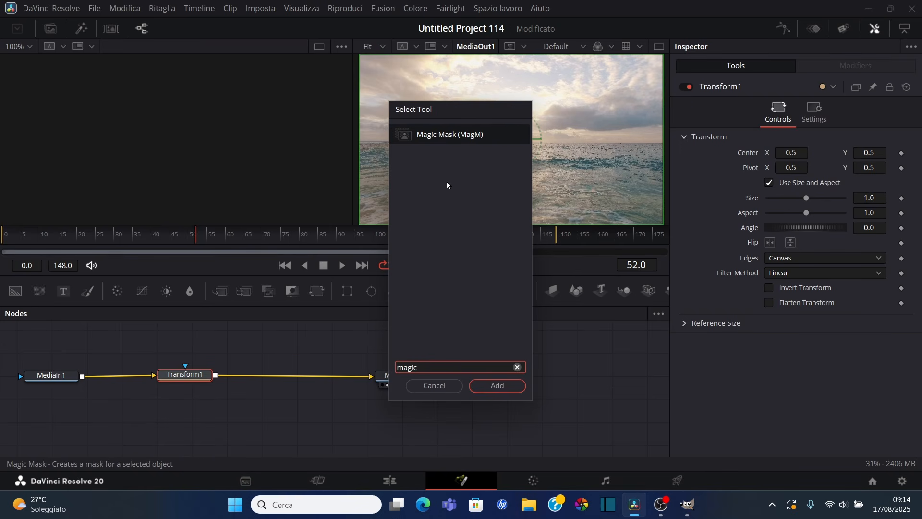
left_click(569, 383)
Save the project and return to the Edit page
key("ctrl+s")
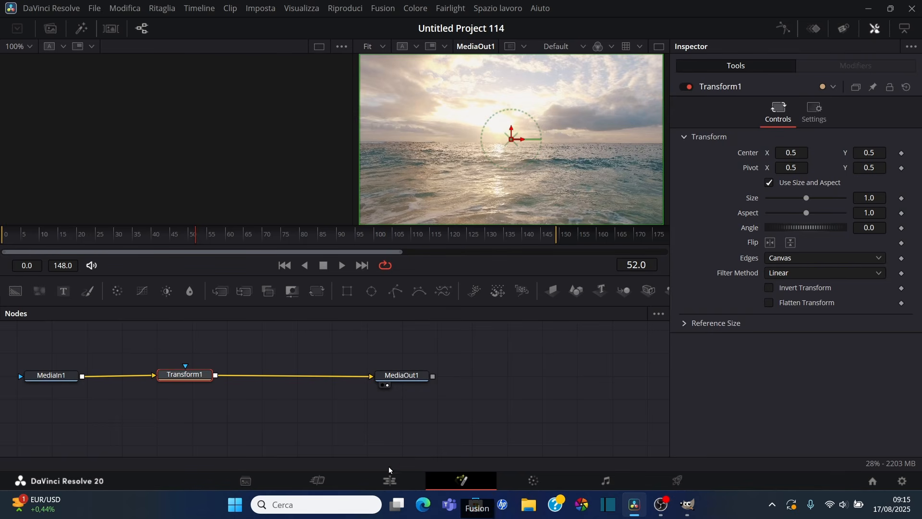
left_click(390, 480)
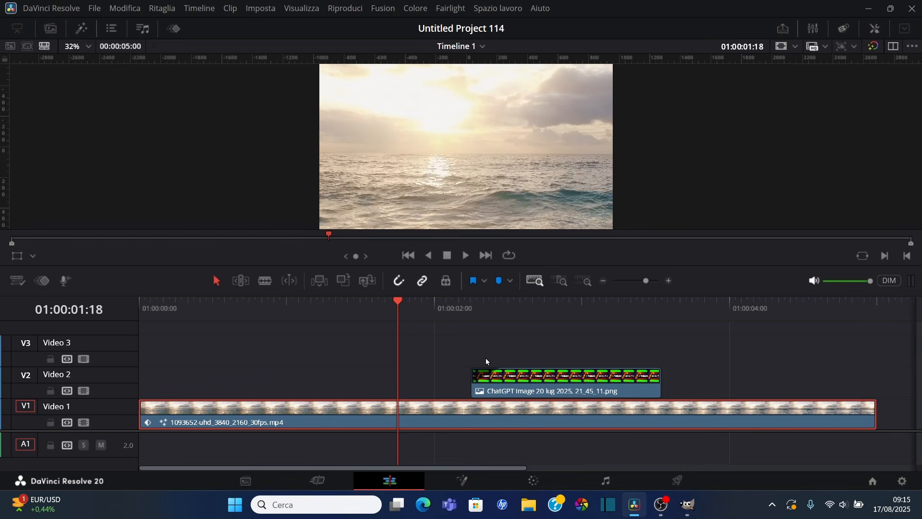